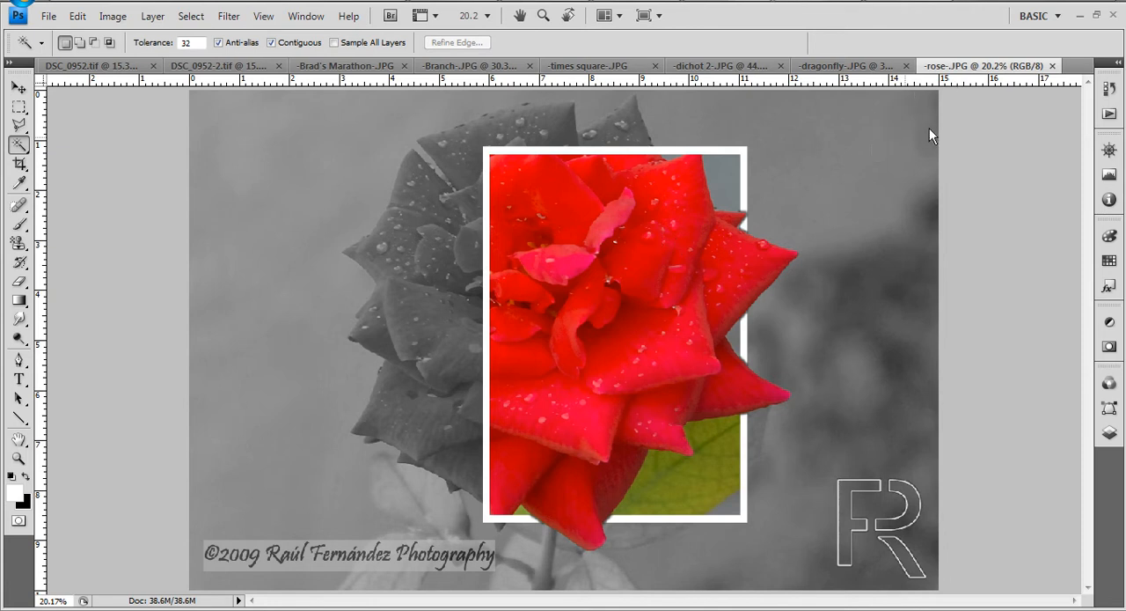
# - Close the six finished example photos, keeping only DSC_0952.tif and DSC_0952-2.tif open
pyautogui.click(1052, 66)
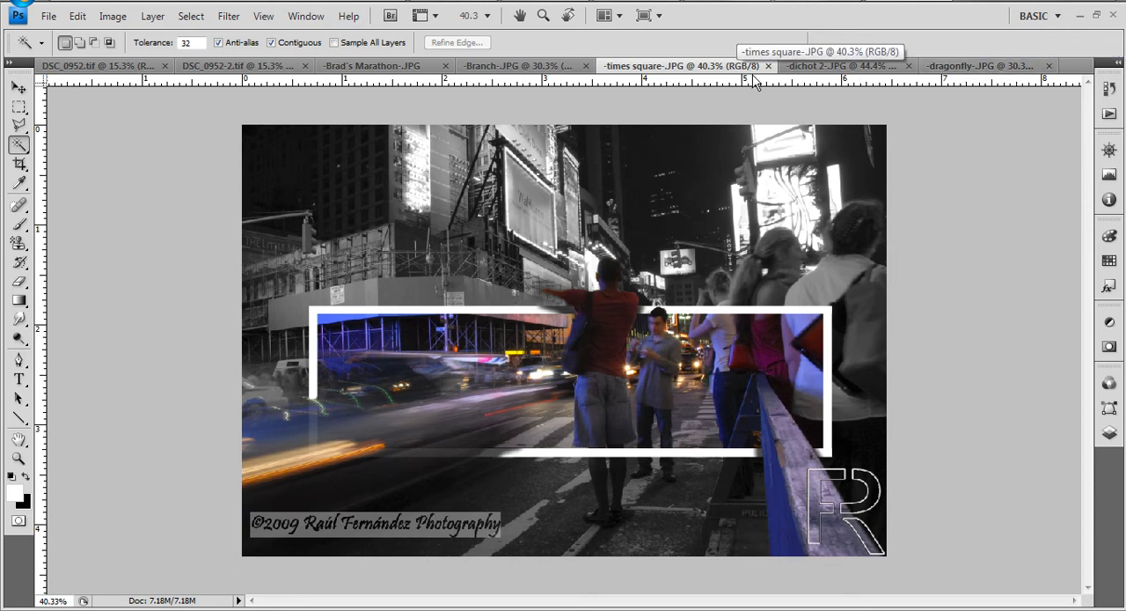
pyautogui.click(768, 66)
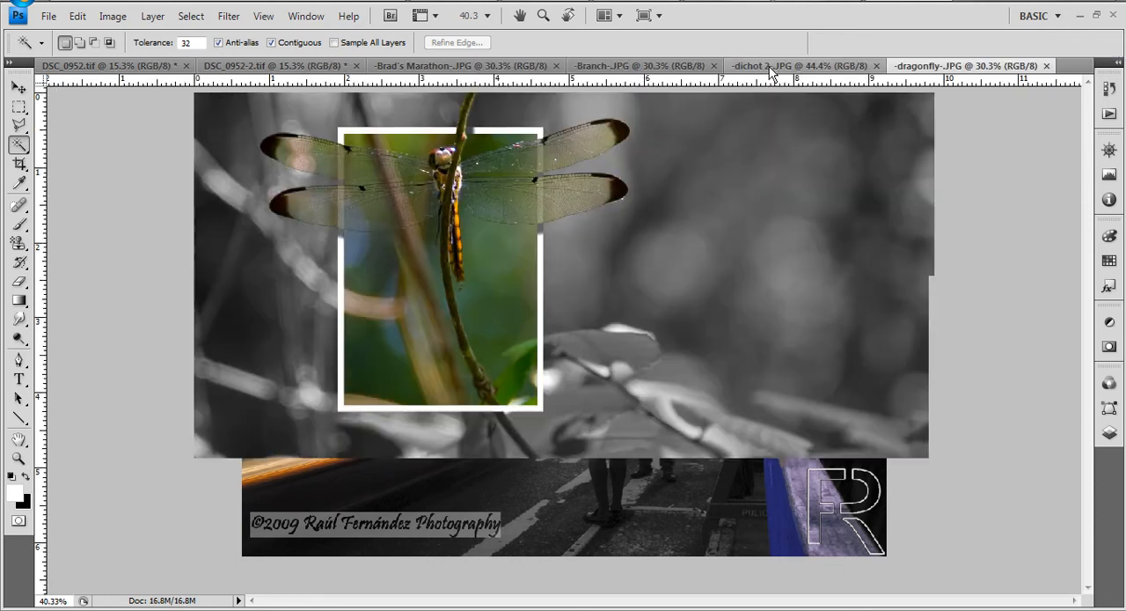
pyautogui.click(1047, 66)
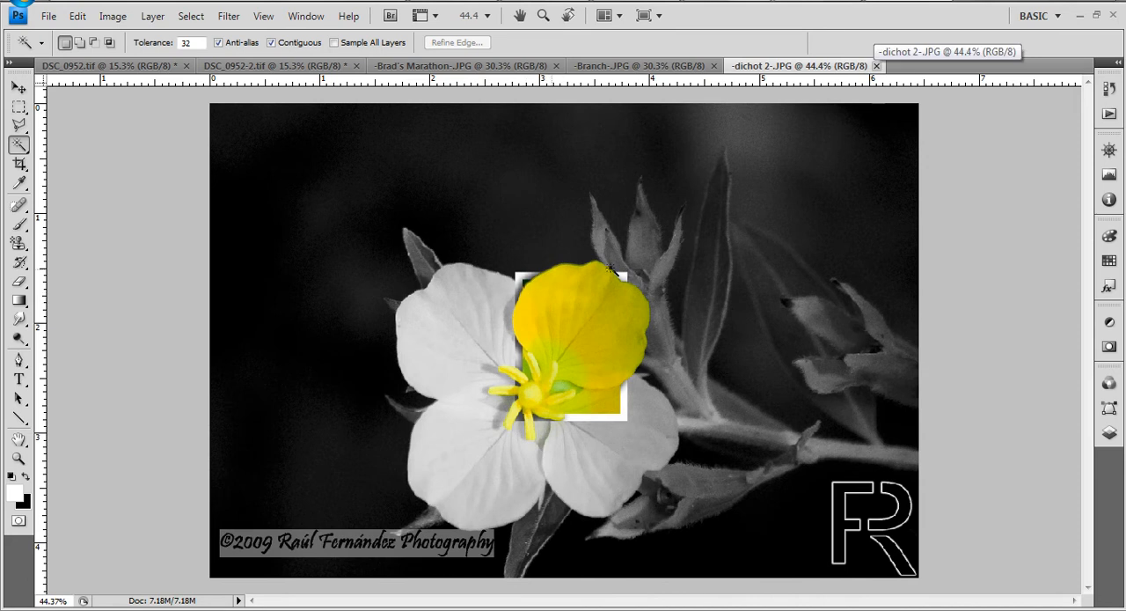
pyautogui.click(877, 66)
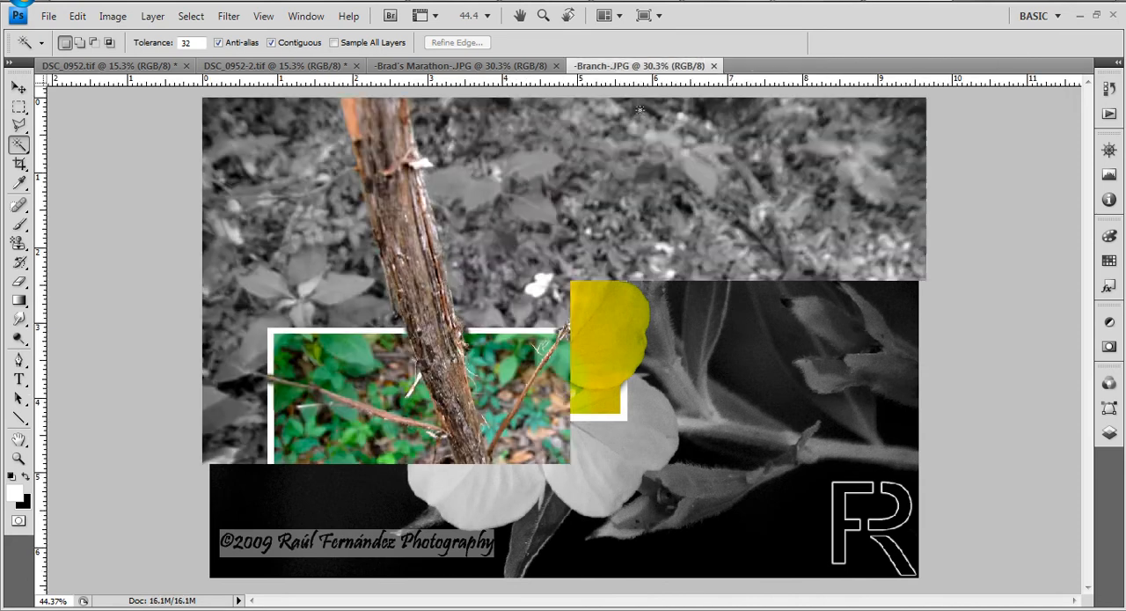
pyautogui.click(713, 66)
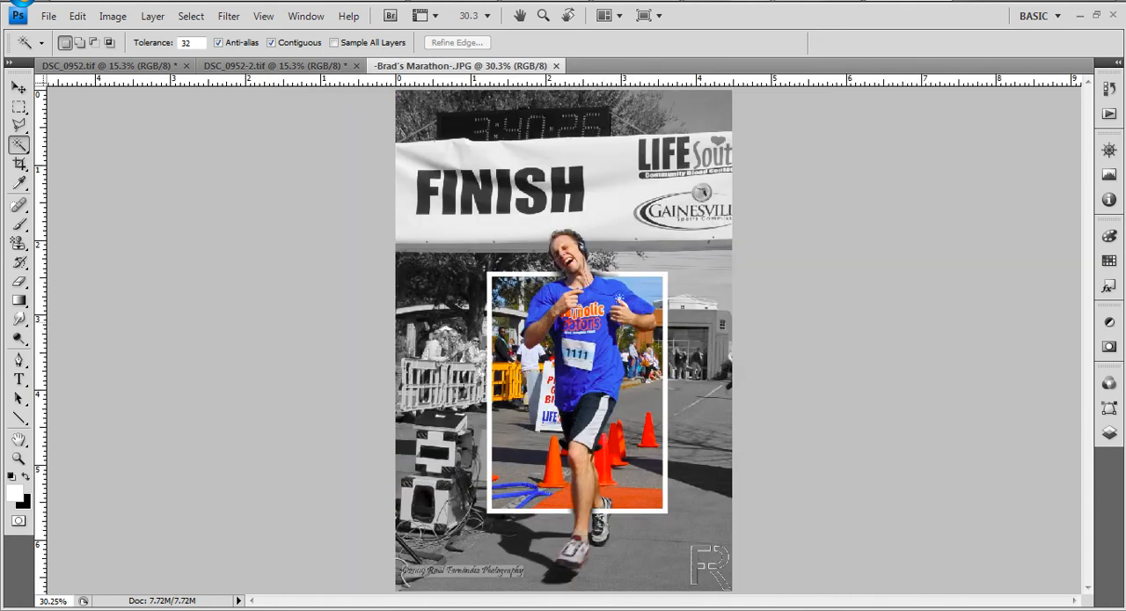
pyautogui.click(556, 66)
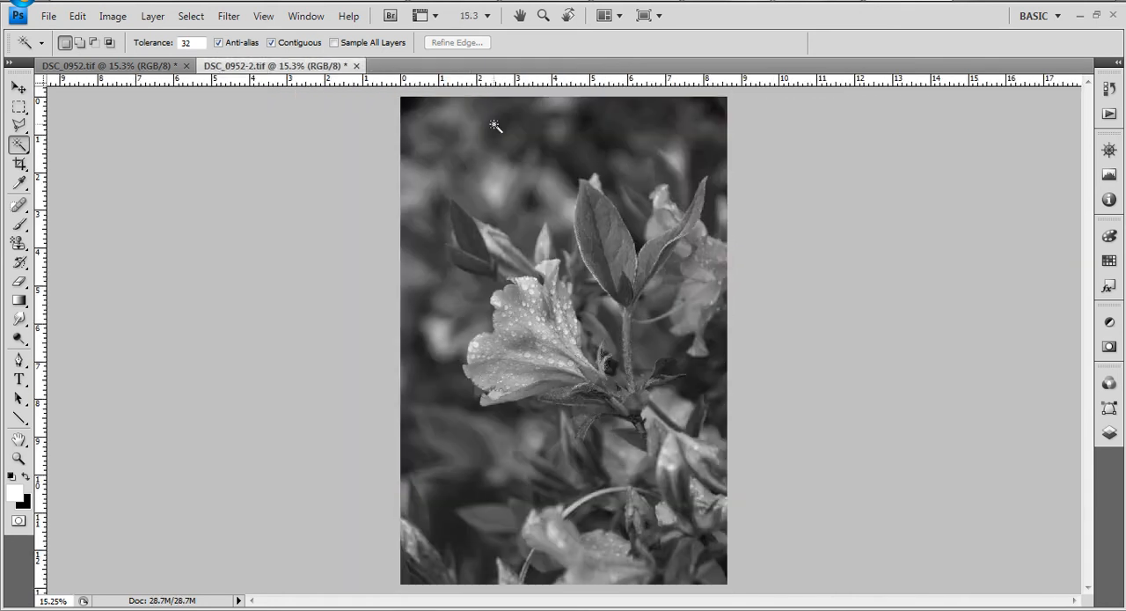
# - Compare the colour photo DSC_0952.tif with its black-and-white version DSC_0952-2.tif, ending on the black-and-white one
pyautogui.click(137, 63)
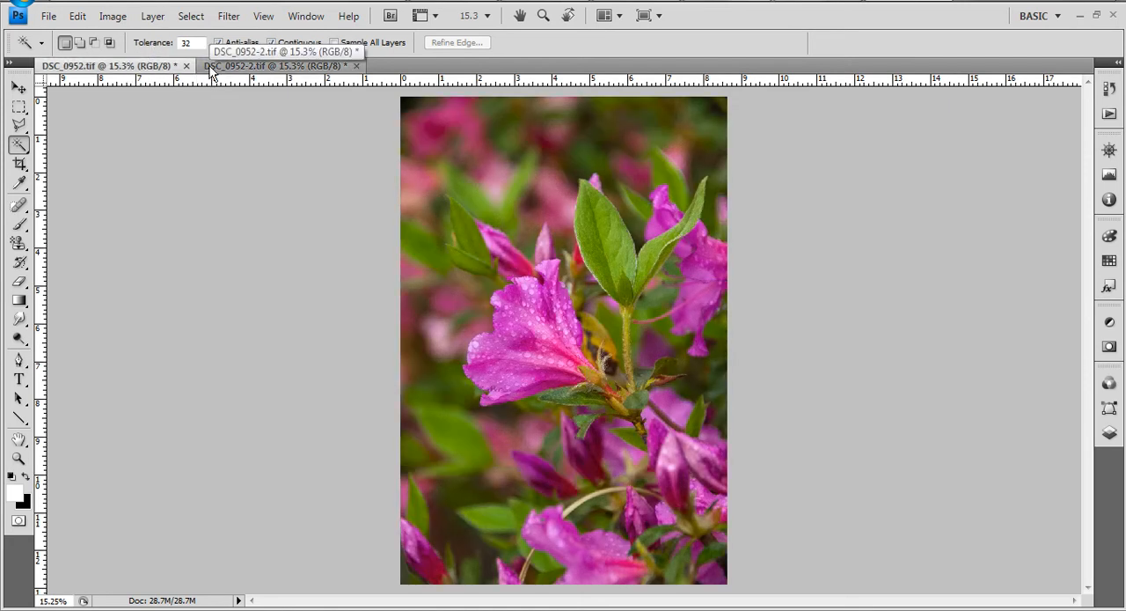
pyautogui.click(211, 70)
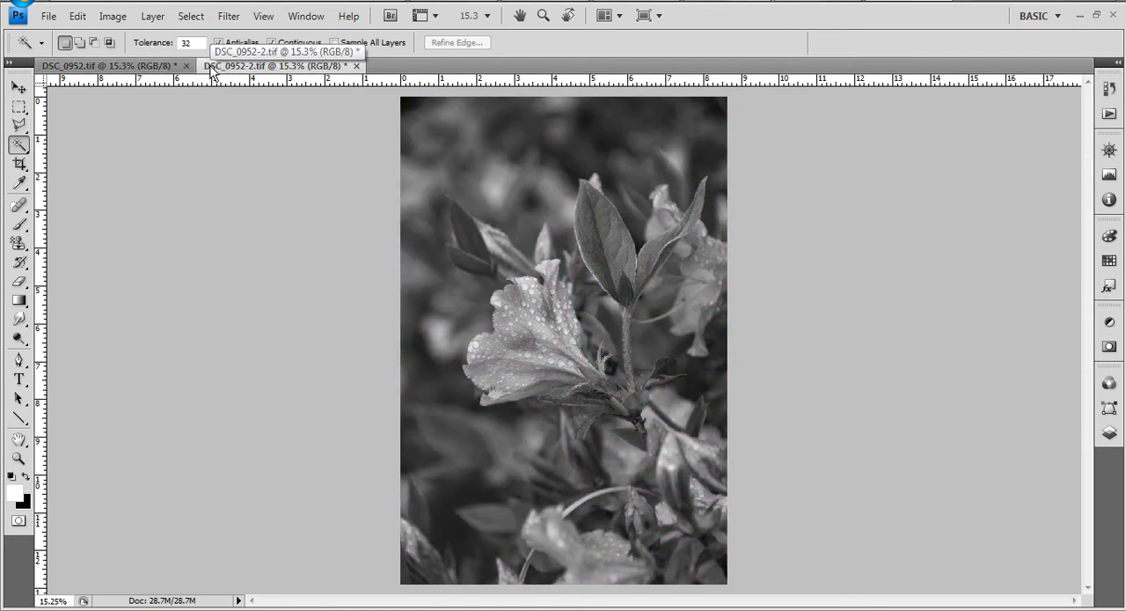
pyautogui.click(144, 72)
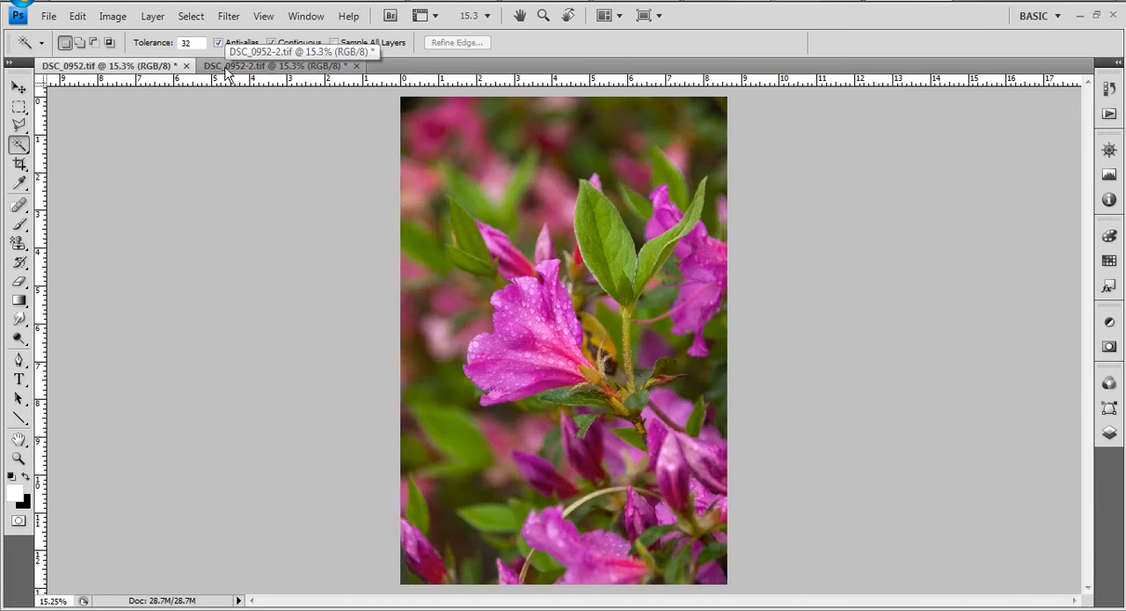
pyautogui.click(226, 70)
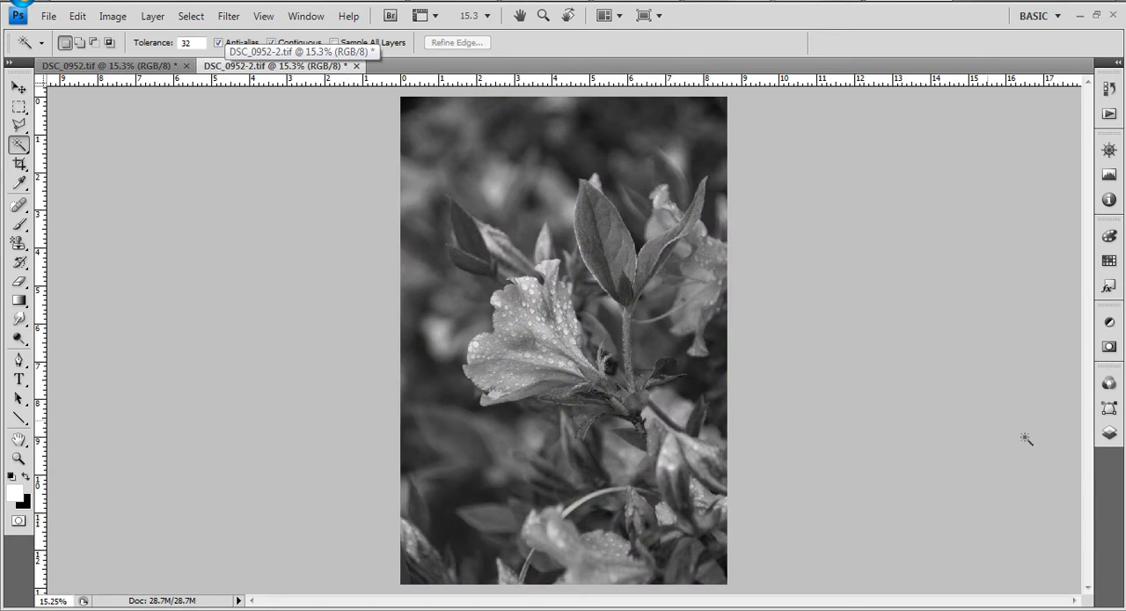
# - Convert the black-and-white photo's Background into a regular unlocked layer and pick the Line tool
pyautogui.click(1109, 433)
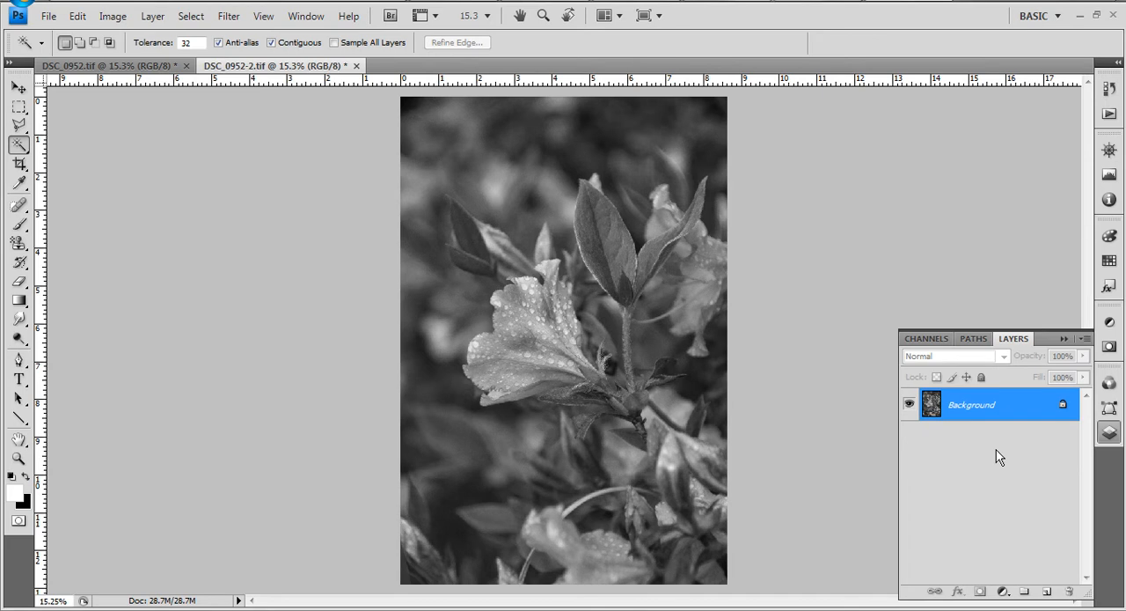
pyautogui.keyDown('alt'); pyautogui.doubleClick(965, 407); pyautogui.keyUp('alt')
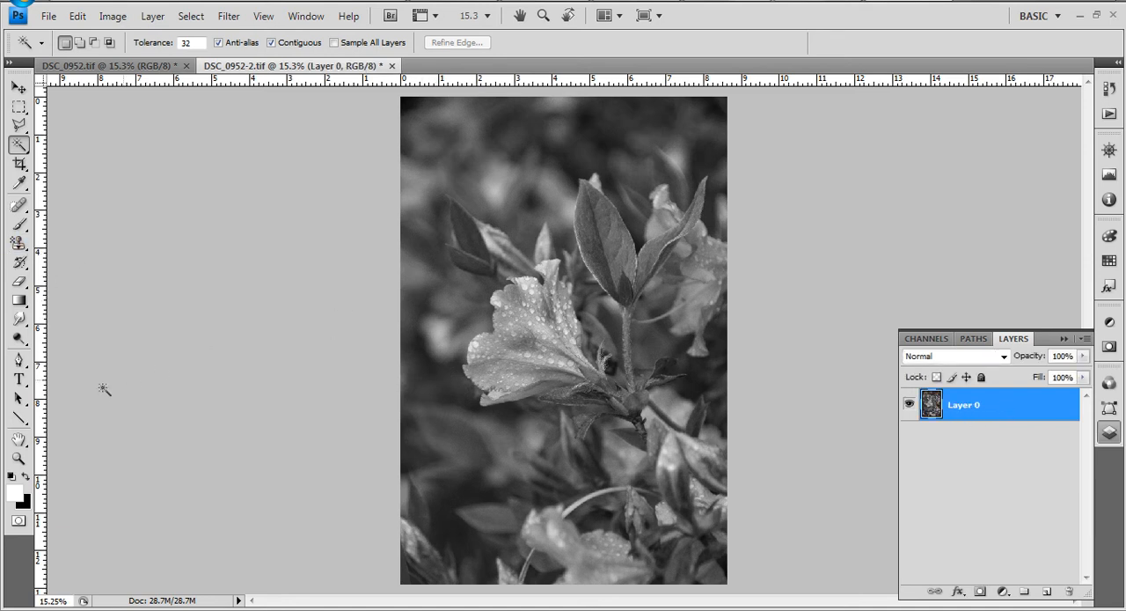
pyautogui.click(19, 419)
pyautogui.click(18, 421)
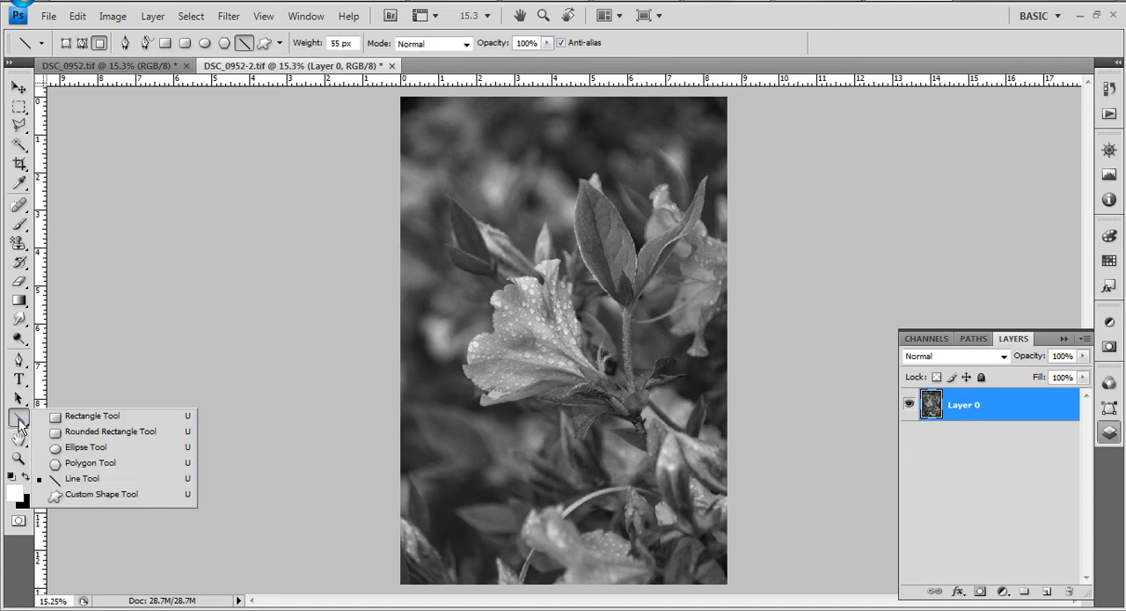
pyautogui.click(87, 484)
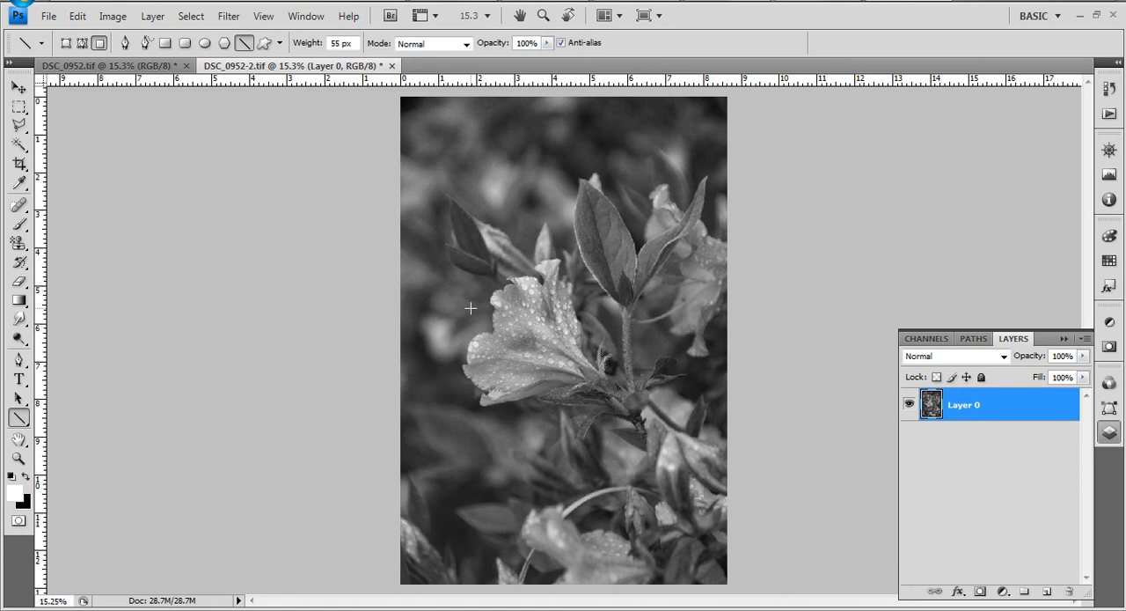
# - Add two new empty layers, Layer 1 and Layer 2, above Layer 0 with default settings
pyautogui.click(155, 17)
pyautogui.moveTo(181, 37)
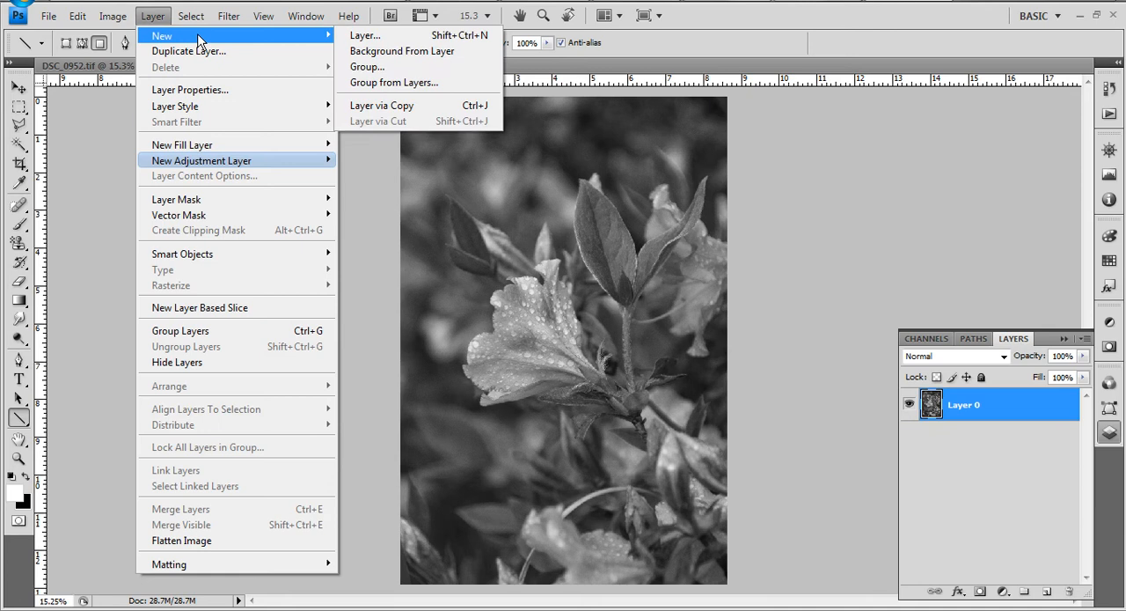
pyautogui.click(375, 38)
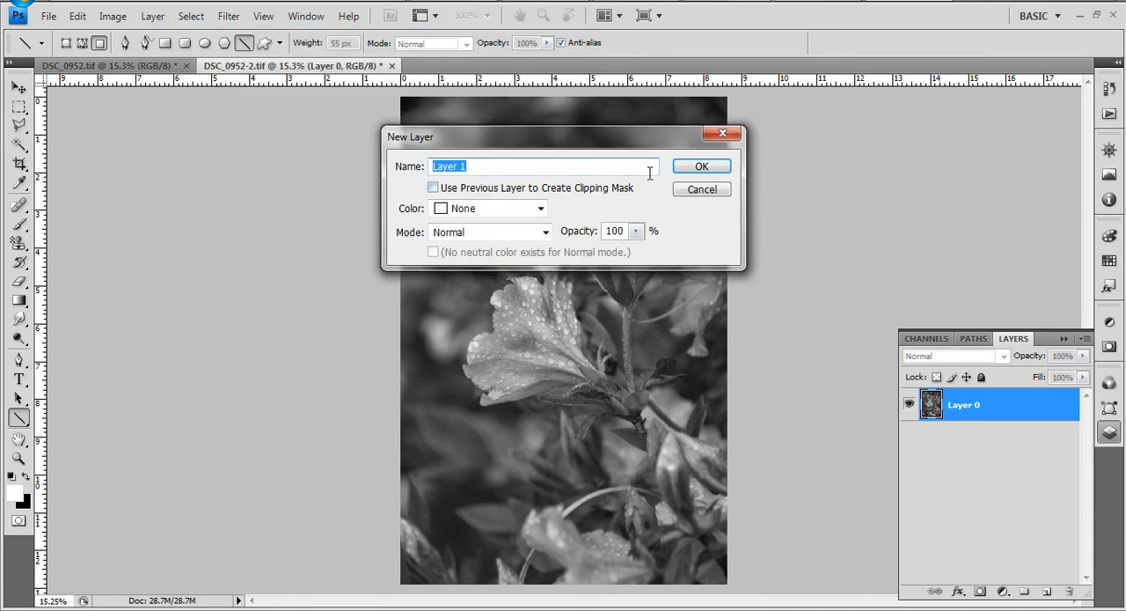
pyautogui.click(691, 172)
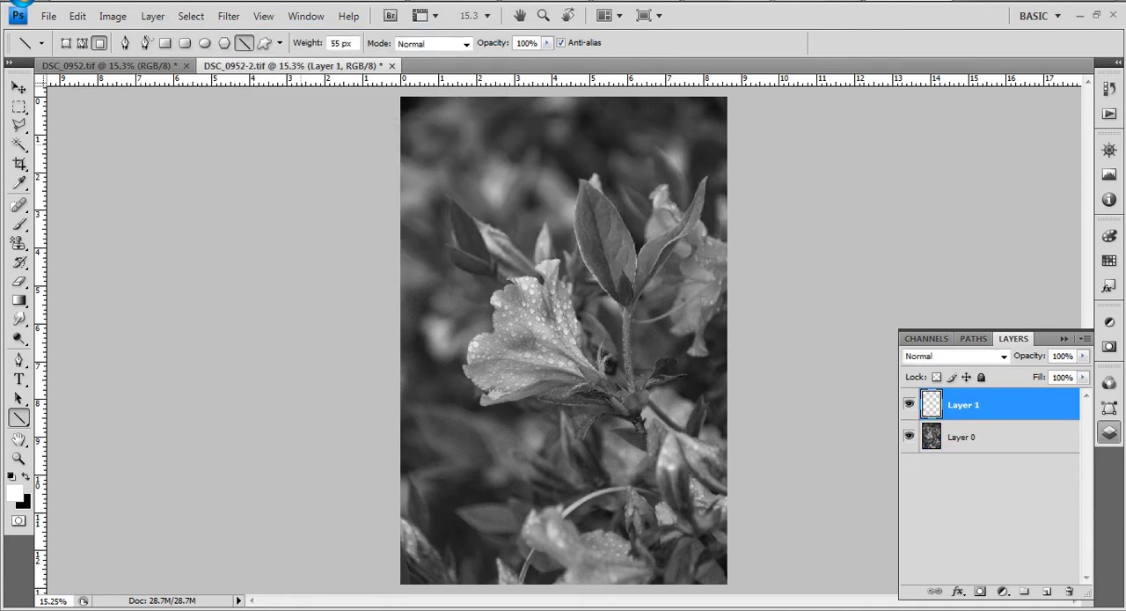
pyautogui.click(153, 16)
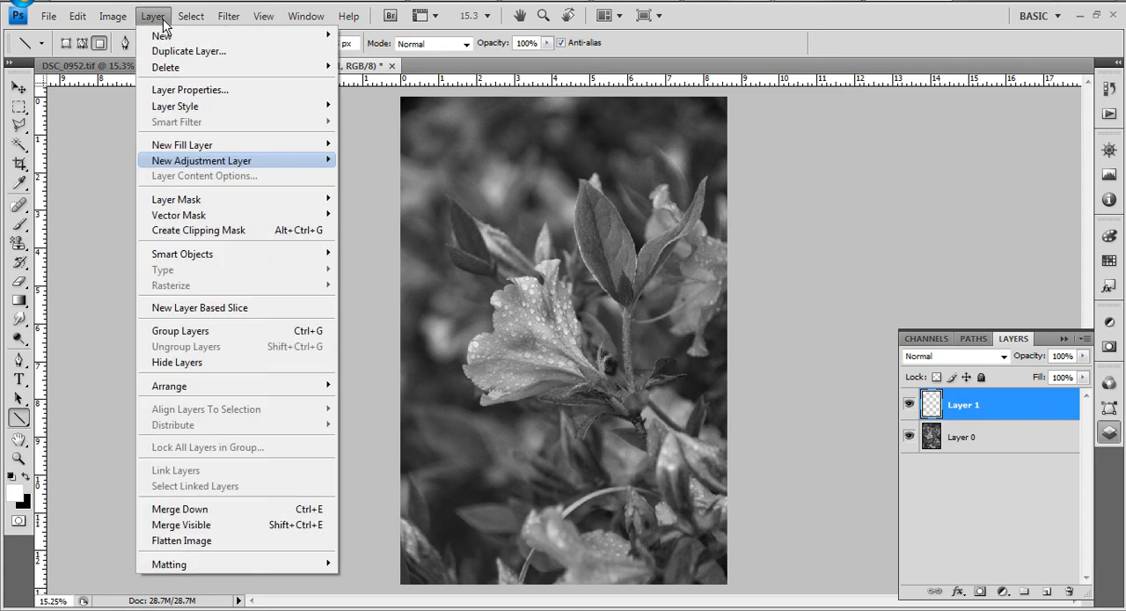
pyautogui.moveTo(224, 38)
pyautogui.click(415, 39)
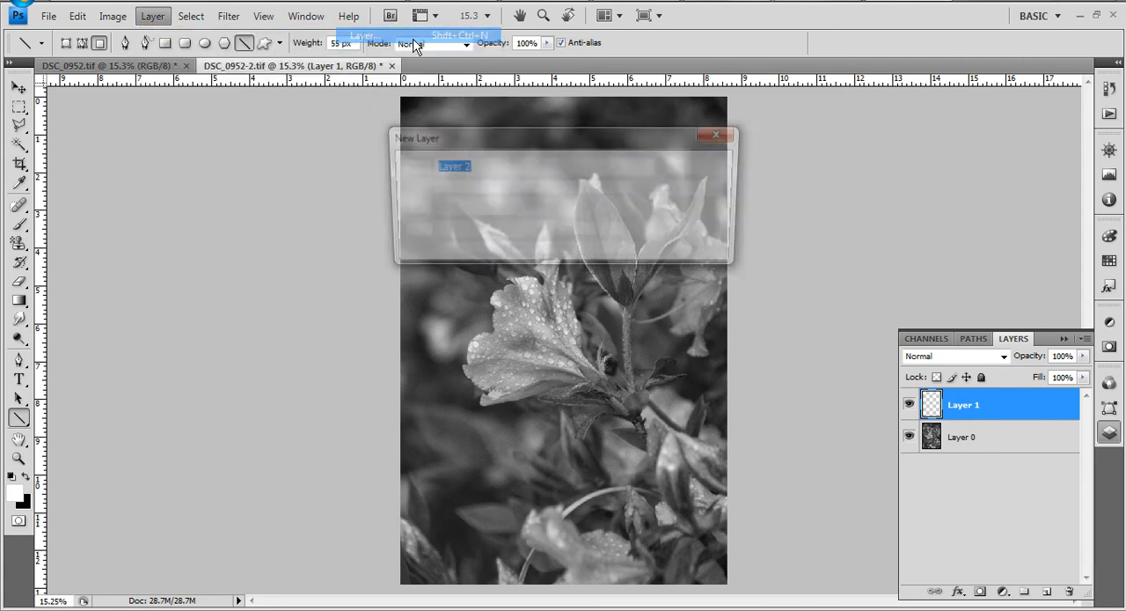
pyautogui.click(714, 171)
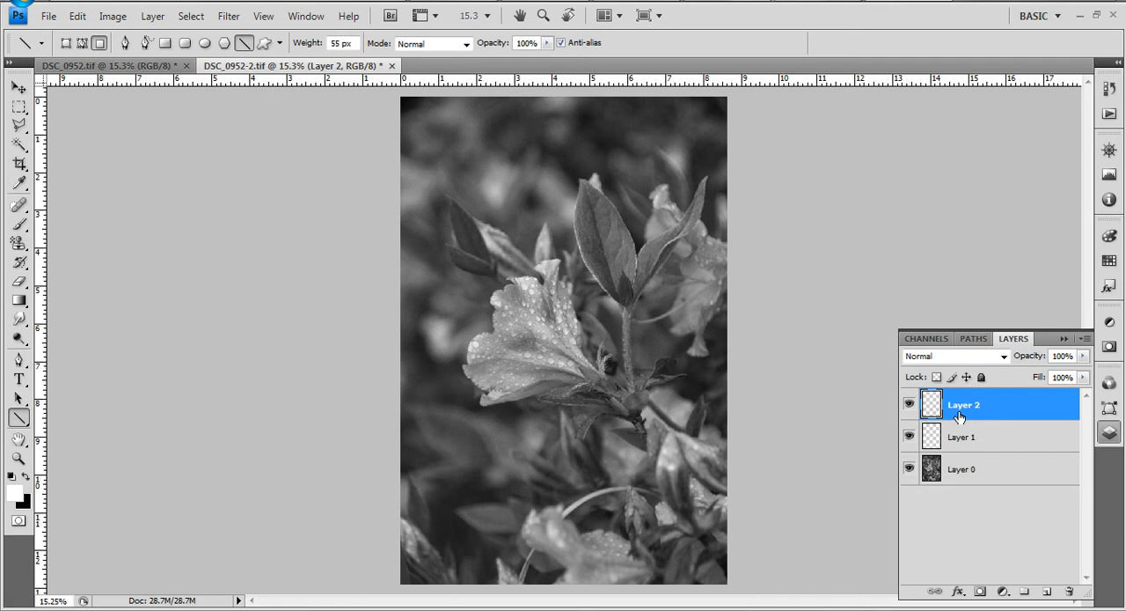
# - Add Layer 3 in Screen mode filled with the neutral black colour, and place it directly above Layer 0
pyautogui.click(168, 21)
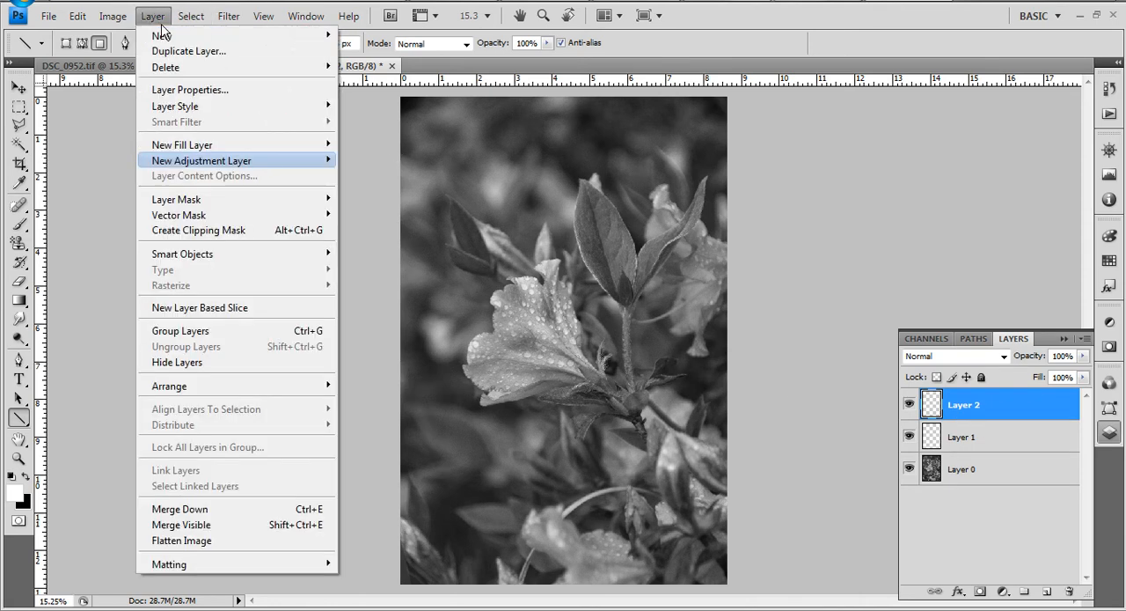
pyautogui.moveTo(171, 37)
pyautogui.click(364, 35)
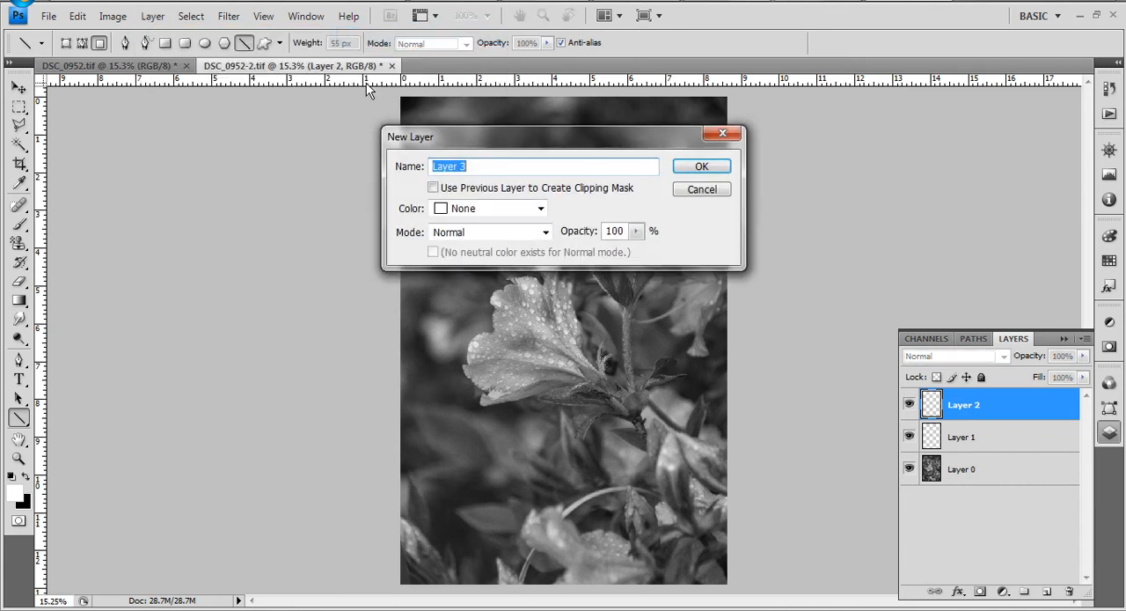
pyautogui.click(452, 232)
pyautogui.click(466, 117)
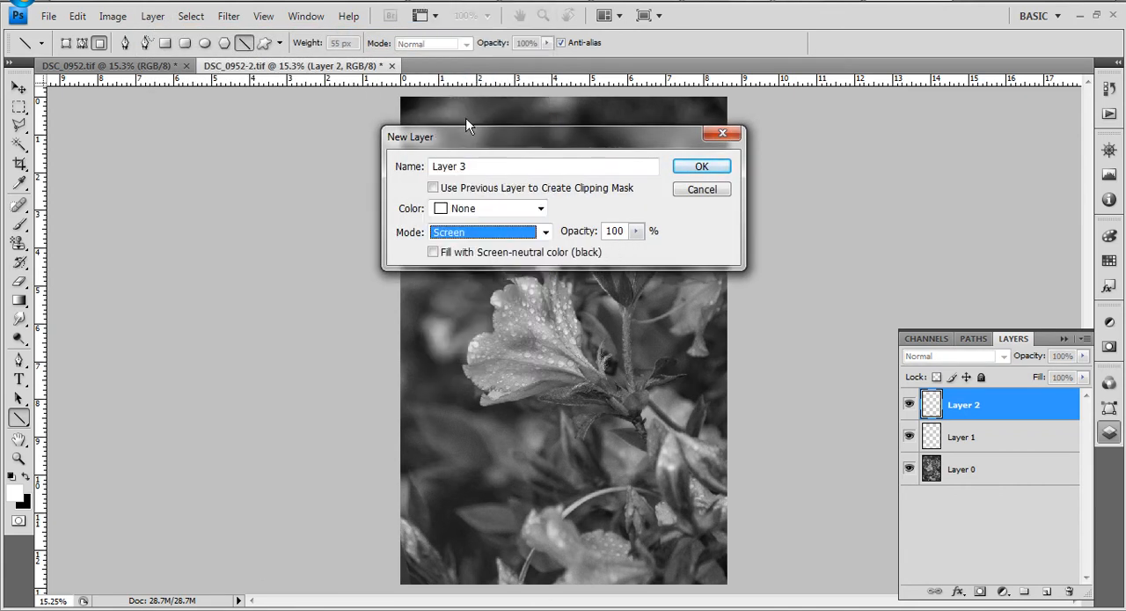
pyautogui.click(434, 253)
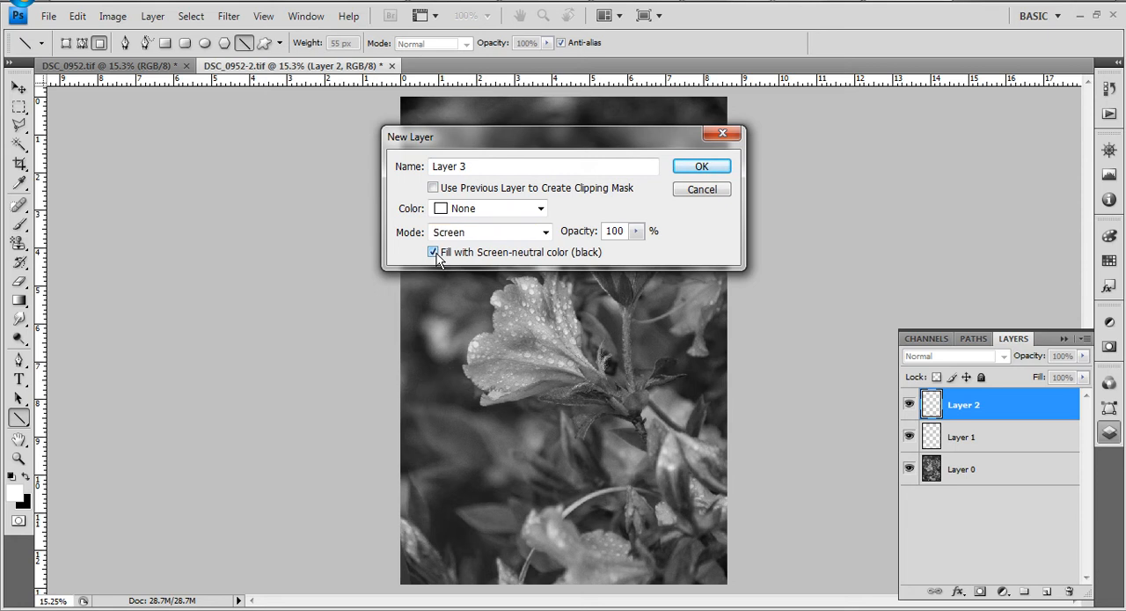
pyautogui.click(696, 170)
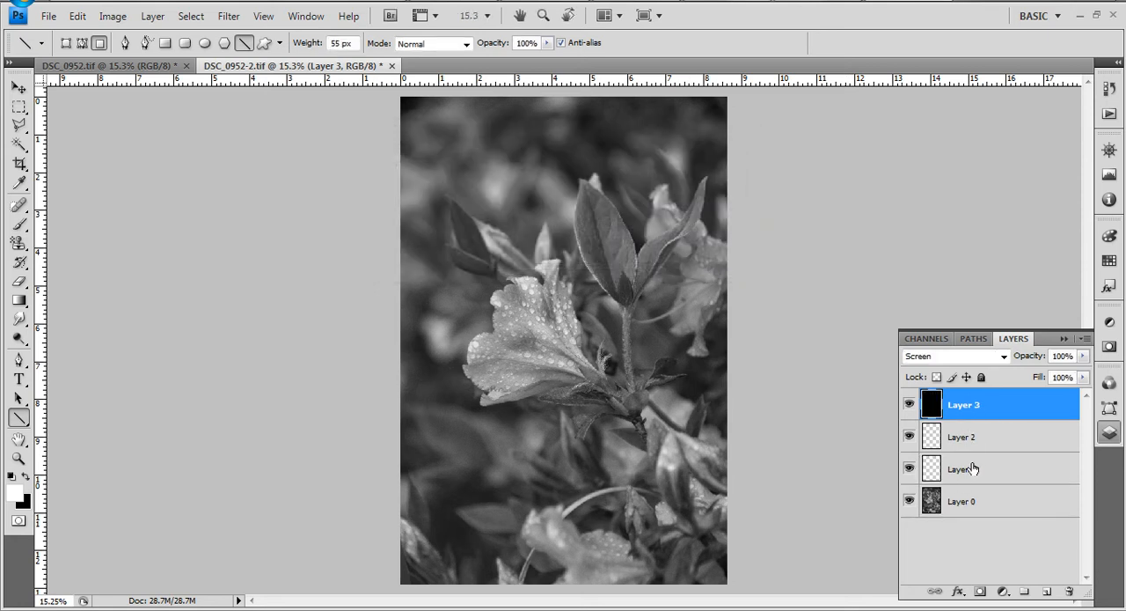
pyautogui.moveTo(960, 407); pyautogui.dragTo(968, 499)
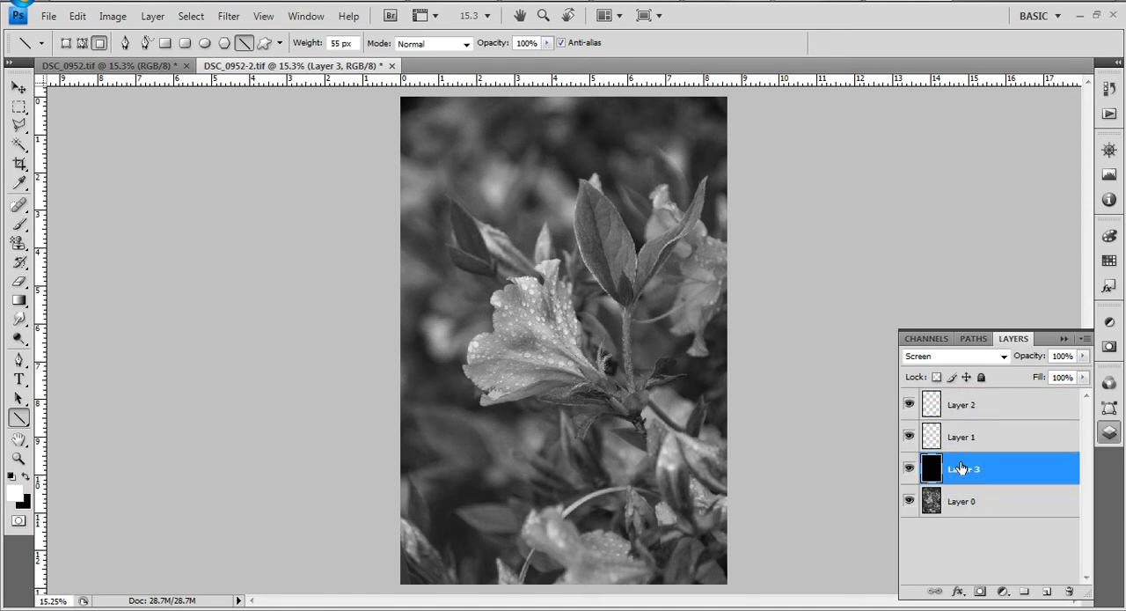
# - On Layer 1, draw a short horizontal white line 55 px thick near the flower's upper edge and stretch it to about 555% width
pyautogui.click(973, 438)
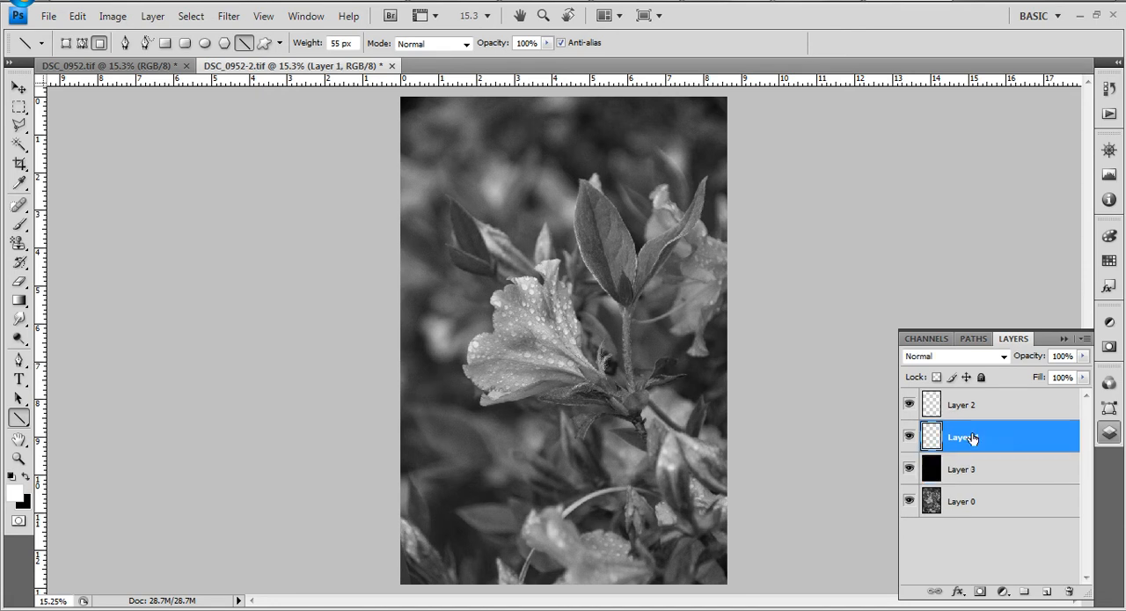
pyautogui.moveTo(468, 283); pyautogui.dragTo(504, 283)
pyautogui.click(19, 88)
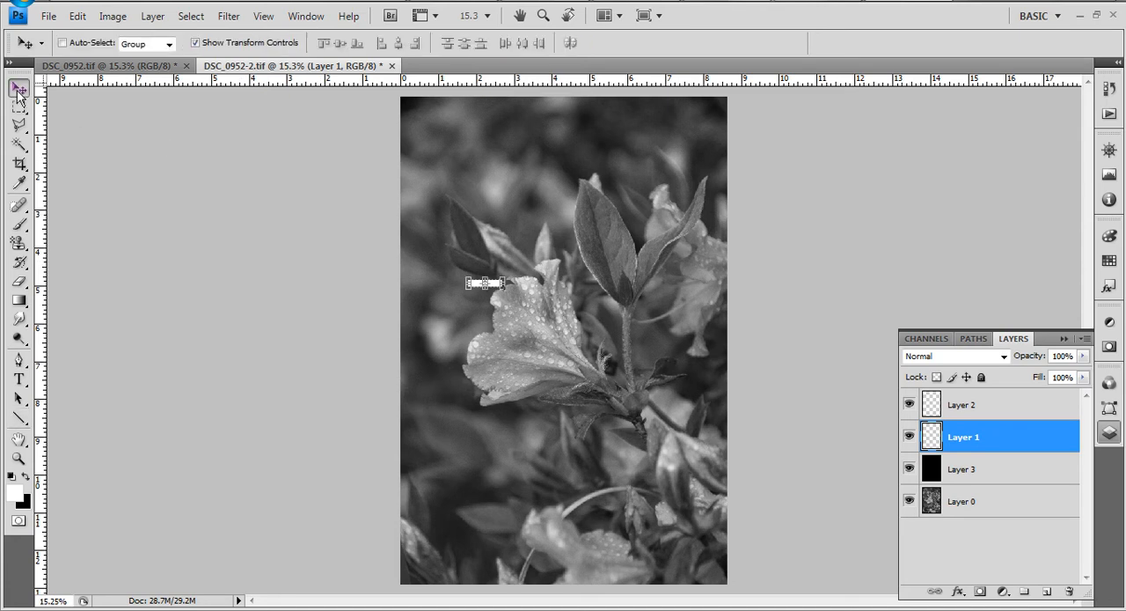
pyautogui.moveTo(502, 282); pyautogui.dragTo(661, 297)
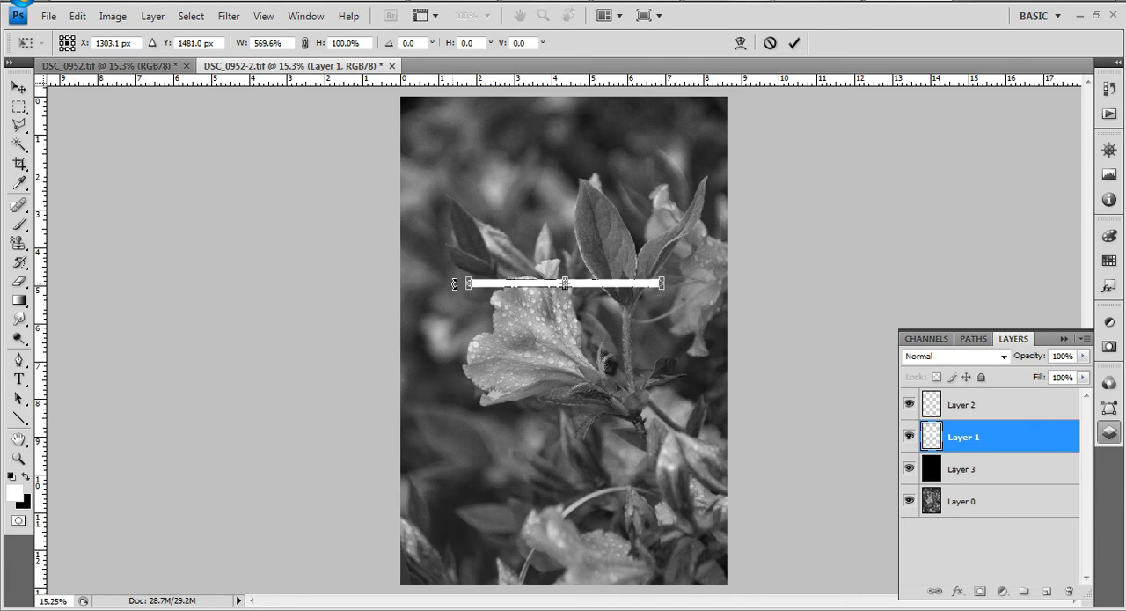
pyautogui.moveTo(469, 283); pyautogui.dragTo(475, 283)
# - Nudge the stretched white line slightly down and to the right, and apply the transform
pyautogui.press('Down')
pyautogui.press('Down')
pyautogui.press('Down')
pyautogui.press('Down')
pyautogui.press('Down')
pyautogui.press('Down')
pyautogui.press('Down')
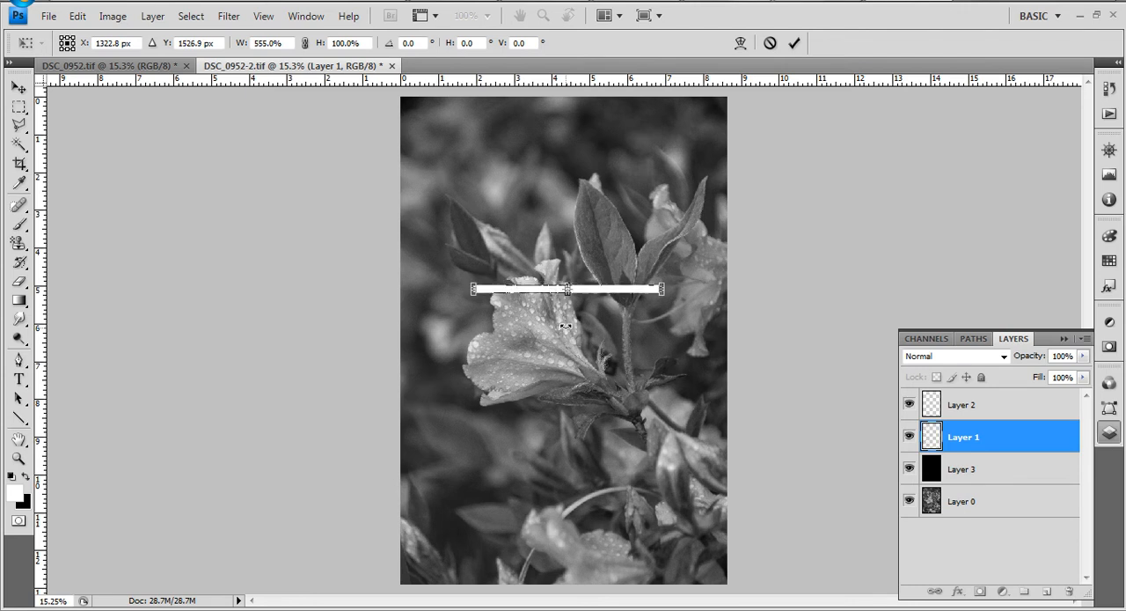
pyautogui.press('Right')
pyautogui.press('Right')
pyautogui.press('Right')
pyautogui.press('Right')
pyautogui.press('Right')
pyautogui.click(794, 42)
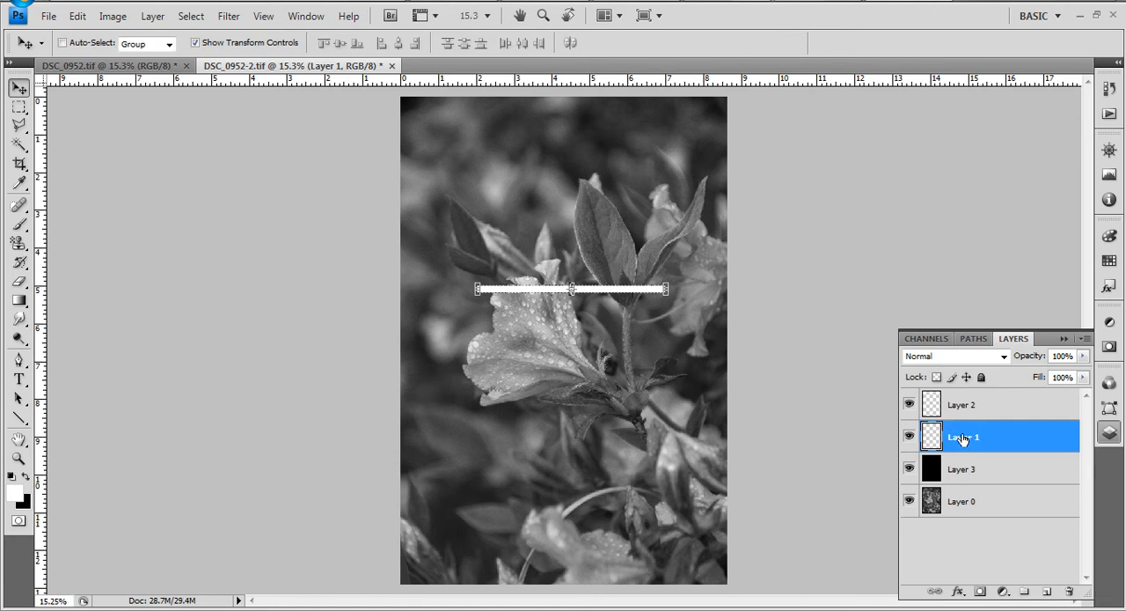
# - Duplicate Layer 1 to get a second copy of the white line
pyautogui.moveTo(983, 445); pyautogui.dragTo(1047, 591)
pyautogui.rightClick(986, 479)
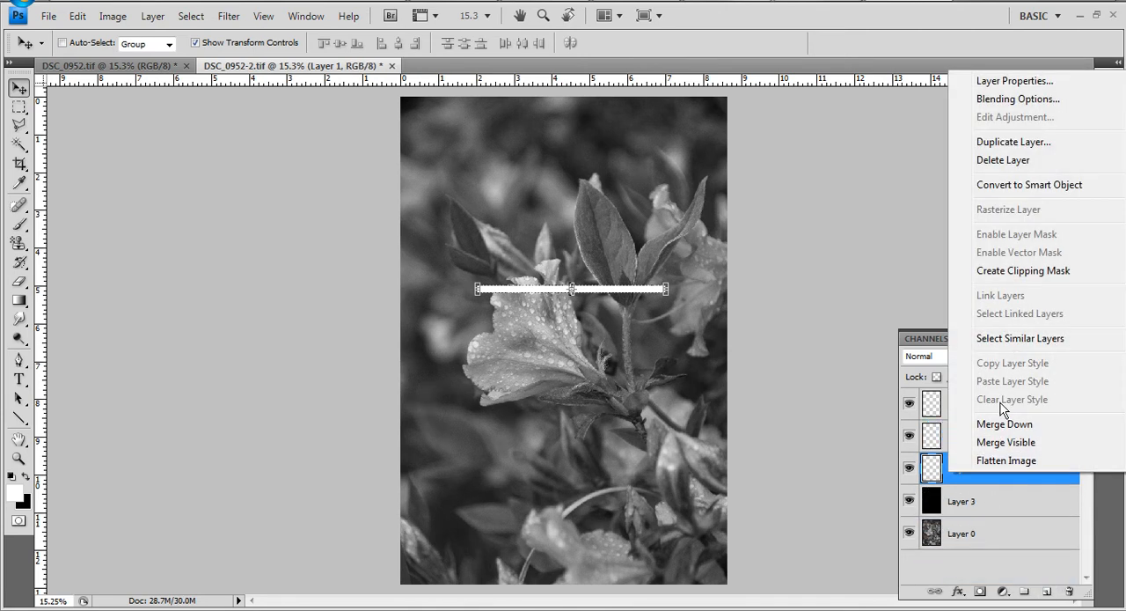
pyautogui.click(983, 572)
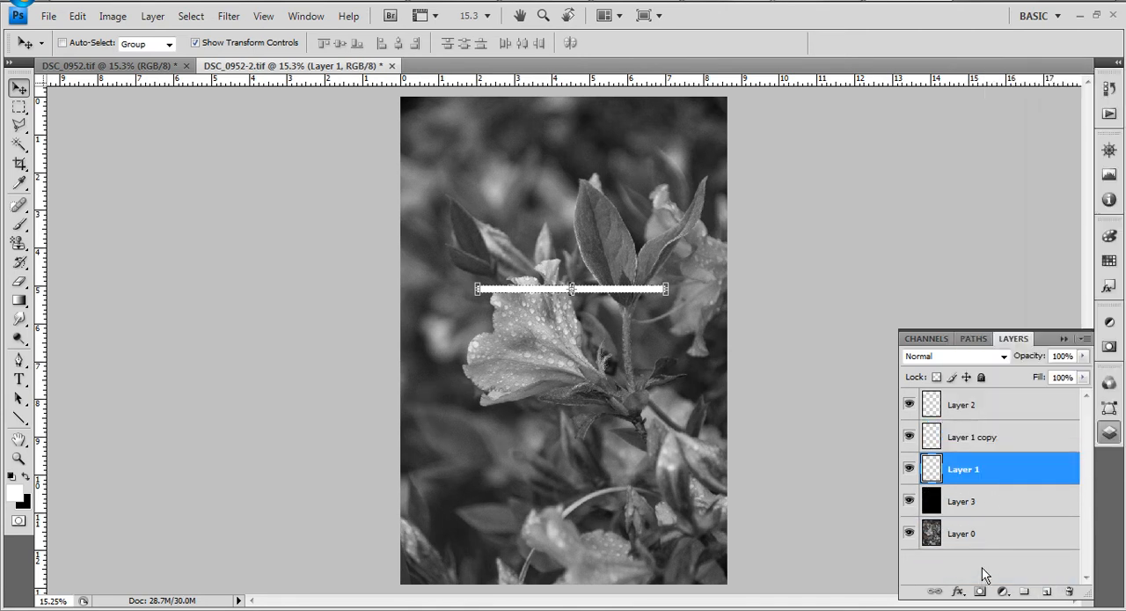
# - Move the white line on Layer 1 copy straight down to the flower's lower edge, parallel to the Layer 1 line
pyautogui.click(966, 438)
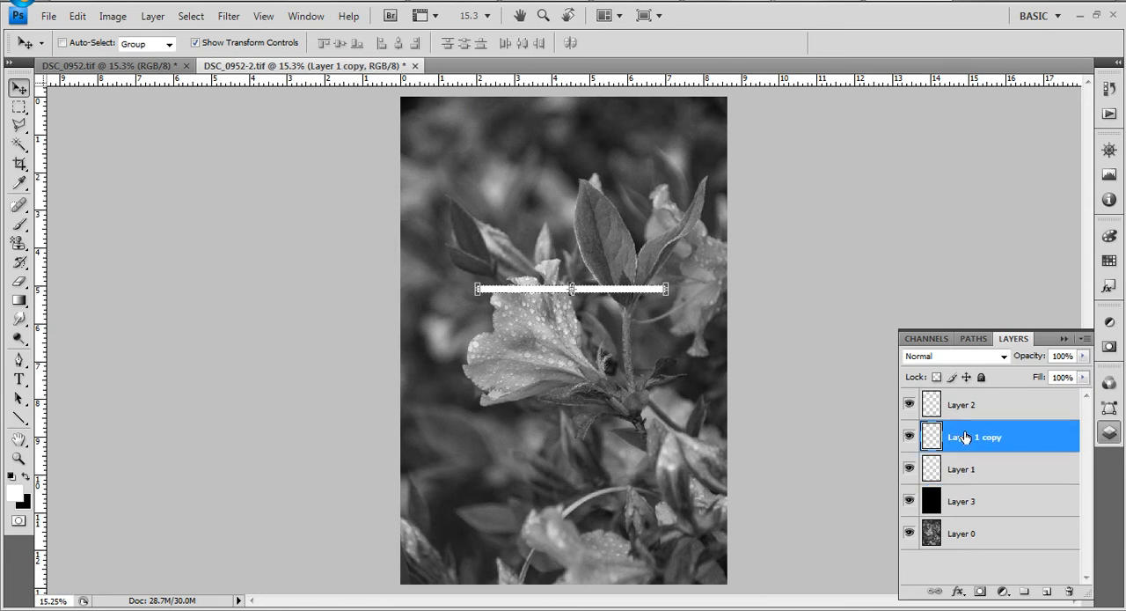
pyautogui.hotkey('shift', 'Down')
pyautogui.hotkey('shift', 'Down')
pyautogui.hotkey('shift', 'Down')
pyautogui.hotkey('shift', 'Down')
pyautogui.hotkey('shift', 'Down')
pyautogui.hotkey('shift', 'Down')
pyautogui.hotkey('shift', 'Down')
pyautogui.hotkey('shift', 'Down')
pyautogui.hotkey('shift', 'Down')
pyautogui.hotkey('shift', 'Down')
pyautogui.hotkey('shift', 'Down')
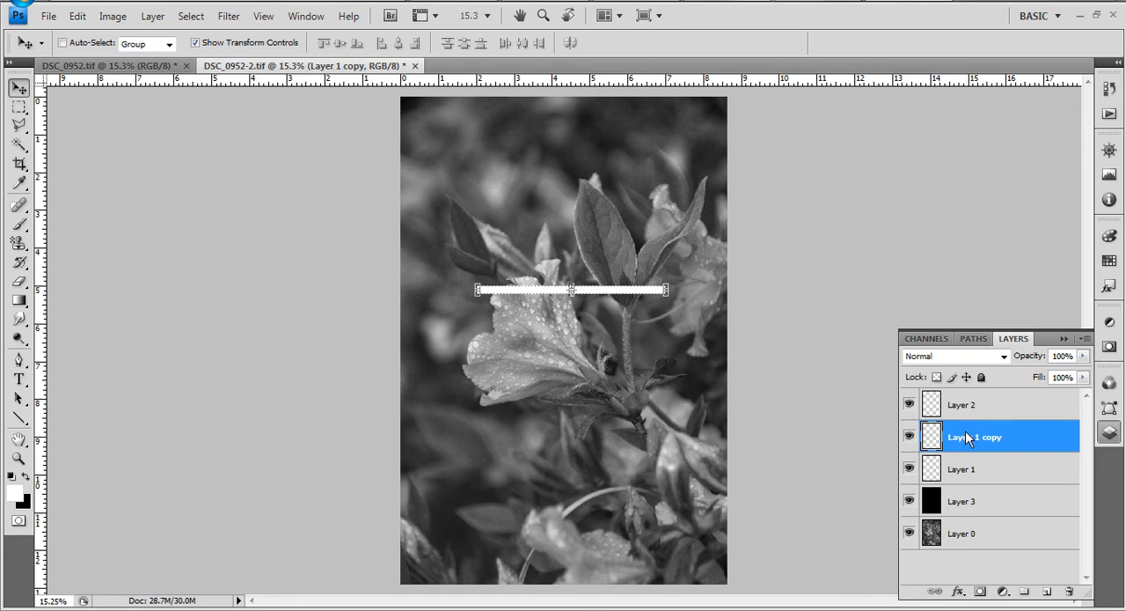
pyautogui.hotkey('shift', 'Down')
pyautogui.hotkey('shift', 'Down')
pyautogui.hotkey('shift', 'Down')
pyautogui.hotkey('shift', 'Down')
pyautogui.hotkey('shift', 'Down')
pyautogui.hotkey('shift', 'Down')
pyautogui.hotkey('shift', 'Down')
pyautogui.hotkey('shift', 'Down')
pyautogui.hotkey('shift', 'Down')
pyautogui.hotkey('shift', 'Down')
pyautogui.hotkey('shift', 'Down')
pyautogui.hotkey('shift', 'Down')
pyautogui.hotkey('shift', 'Down')
pyautogui.hotkey('shift', 'Down')
pyautogui.hotkey('shift', 'Down')
pyautogui.hotkey('shift', 'Down')
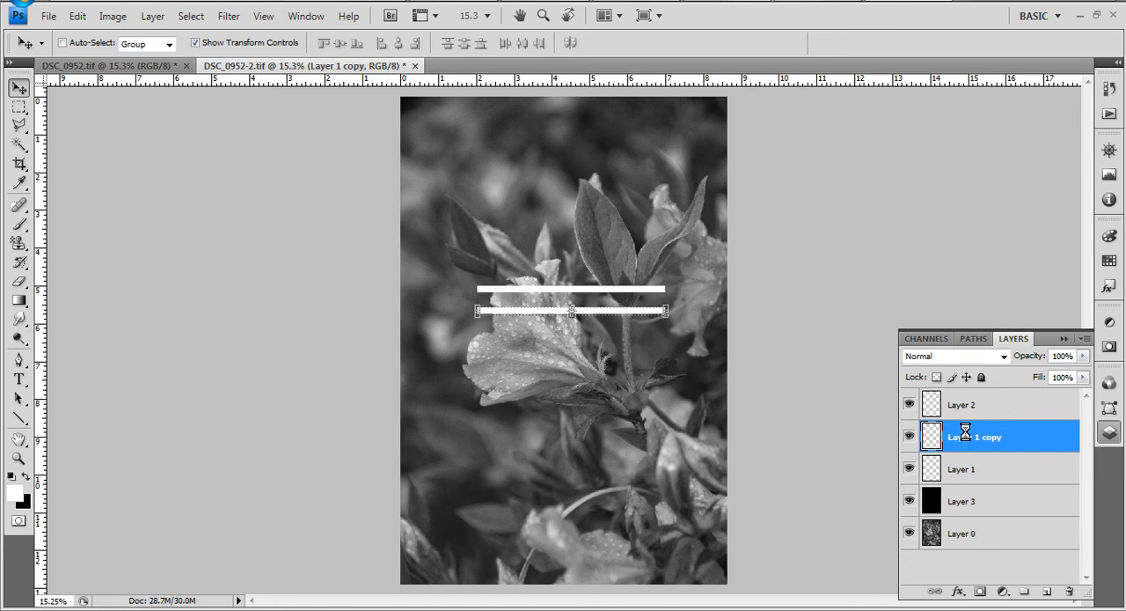
pyautogui.hotkey('shift', 'Down')
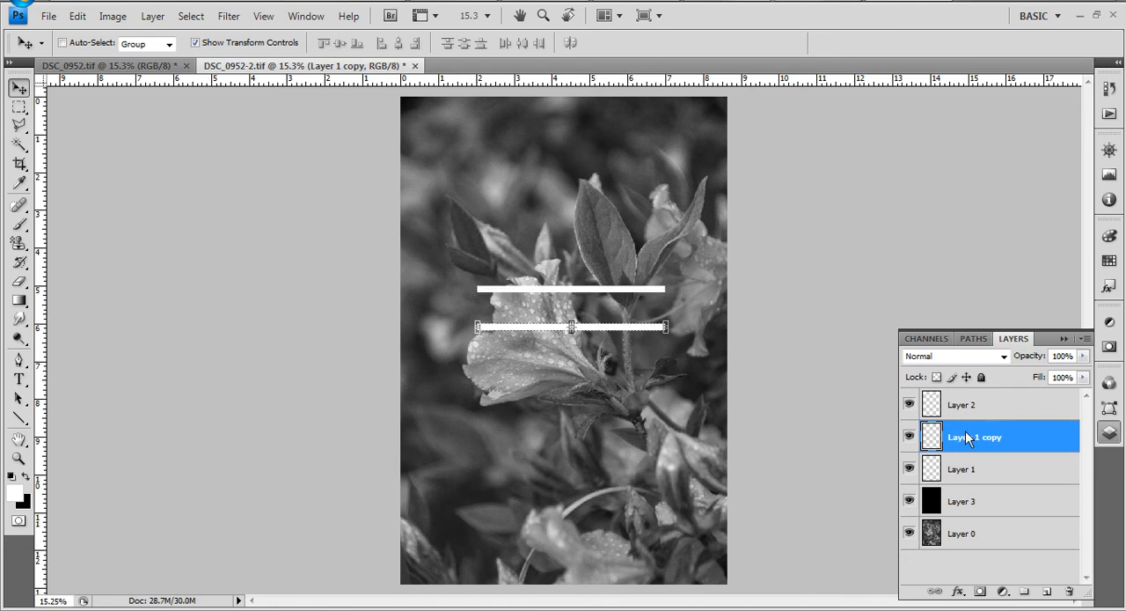
pyautogui.hotkey('shift', 'Down')
pyautogui.hotkey('shift', 'Down')
pyautogui.hotkey('shift', 'Down')
pyautogui.hotkey('shift', 'Down')
pyautogui.hotkey('shift', 'Down')
pyautogui.hotkey('shift', 'Down')
pyautogui.hotkey('shift', 'Down')
pyautogui.hotkey('shift', 'Down')
pyautogui.hotkey('shift', 'Down')
pyautogui.hotkey('shift', 'Down')
pyautogui.hotkey('shift', 'Down')
pyautogui.hotkey('shift', 'Down')
pyautogui.hotkey('shift', 'Down')
pyautogui.hotkey('shift', 'Down')
pyautogui.hotkey('shift', 'Down')
pyautogui.hotkey('shift', 'Down')
pyautogui.hotkey('shift', 'Down')
pyautogui.hotkey('shift', 'Down')
pyautogui.hotkey('shift', 'Down')
pyautogui.hotkey('shift', 'Down')
pyautogui.hotkey('shift', 'Down')
pyautogui.hotkey('shift', 'Down')
pyautogui.hotkey('shift', 'Down')
pyautogui.hotkey('shift', 'Down')
pyautogui.hotkey('shift', 'Down')
pyautogui.hotkey('shift', 'Down')
pyautogui.hotkey('shift', 'Down')
pyautogui.hotkey('shift', 'Down')
pyautogui.hotkey('shift', 'Down')
pyautogui.hotkey('shift', 'Down')
pyautogui.hotkey('shift', 'Down')
pyautogui.hotkey('shift', 'Down')
pyautogui.hotkey('shift', 'Down')
pyautogui.hotkey('shift', 'Down')
pyautogui.hotkey('shift', 'Down')
pyautogui.hotkey('shift', 'Down')
pyautogui.hotkey('shift', 'Down')
pyautogui.hotkey('shift', 'Down')
pyautogui.hotkey('shift', 'Down')
pyautogui.hotkey('shift', 'Down')
pyautogui.hotkey('shift', 'Down')
pyautogui.hotkey('shift', 'Down')
pyautogui.hotkey('shift', 'Down')
pyautogui.hotkey('shift', 'Down')
pyautogui.hotkey('shift', 'Down')
pyautogui.hotkey('shift', 'Down')
pyautogui.hotkey('shift', 'Down')
pyautogui.hotkey('shift', 'Down')
pyautogui.hotkey('shift', 'Down')
pyautogui.hotkey('shift', 'Down')
pyautogui.hotkey('shift', 'Down')
pyautogui.hotkey('shift', 'Down')
pyautogui.hotkey('shift', 'Down')
pyautogui.hotkey('shift', 'Down')
pyautogui.hotkey('shift', 'Down')
pyautogui.hotkey('shift', 'Down')
pyautogui.hotkey('shift', 'Down')
pyautogui.hotkey('shift', 'Down')
pyautogui.hotkey('shift', 'Down')
pyautogui.hotkey('shift', 'Up')
pyautogui.hotkey('shift', 'Up')
pyautogui.hotkey('shift', 'Up')
pyautogui.hotkey('shift', 'Up')
pyautogui.hotkey('shift', 'Up')
pyautogui.hotkey('shift', 'Up')
pyautogui.hotkey('shift', 'Up')
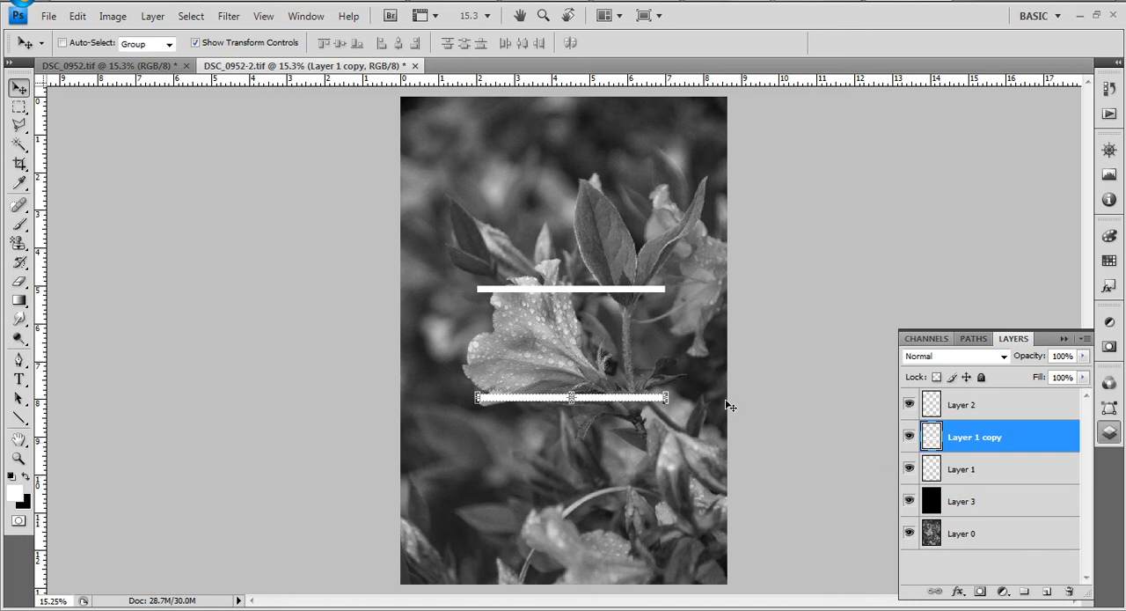
# - Shift the lines on Layer 1 and Layer 1 copy together to the left and slightly down, so they start just outside the flower
pyautogui.keyDown('shift'); pyautogui.click(983, 473); pyautogui.keyUp('shift')
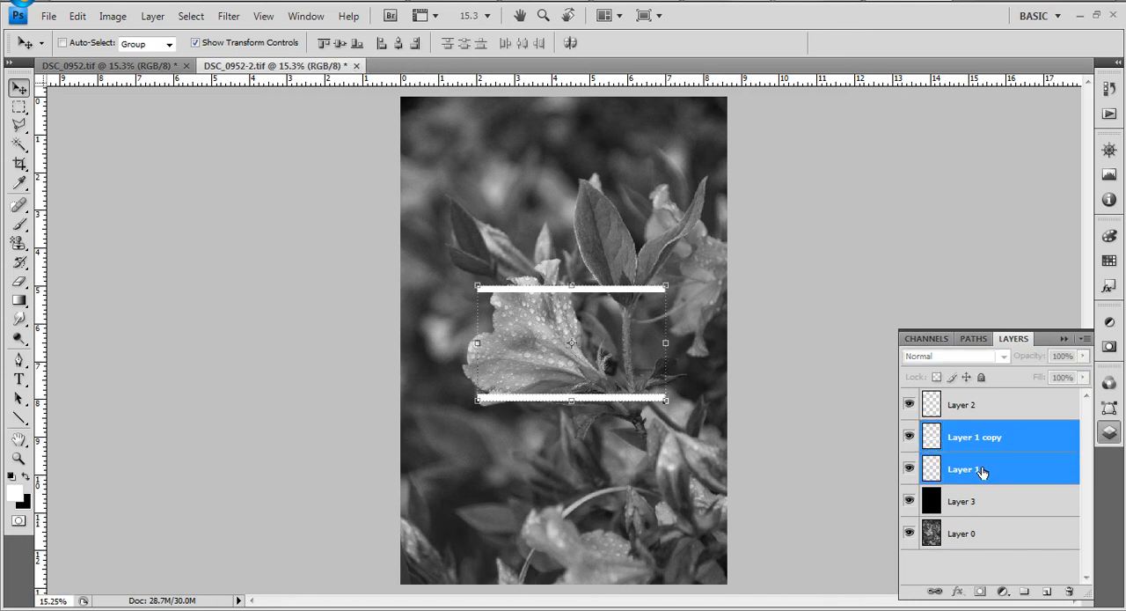
pyautogui.hotkey('shift', 'Left')
pyautogui.hotkey('shift', 'Left')
pyautogui.hotkey('shift', 'Left')
pyautogui.hotkey('shift', 'Down')
pyautogui.hotkey('shift', 'Down')
pyautogui.hotkey('shift', 'Down')
pyautogui.hotkey('shift', 'Down')
pyautogui.hotkey('shift', 'Left')
pyautogui.hotkey('shift', 'Left')
pyautogui.hotkey('shift', 'Left')
pyautogui.hotkey('shift', 'Left')
pyautogui.hotkey('shift', 'Left')
pyautogui.hotkey('shift', 'Left')
pyautogui.hotkey('shift', 'Left')
pyautogui.hotkey('shift', 'Left')
pyautogui.hotkey('shift', 'Down')
pyautogui.hotkey('shift', 'Up')
pyautogui.hotkey('shift', 'Left')
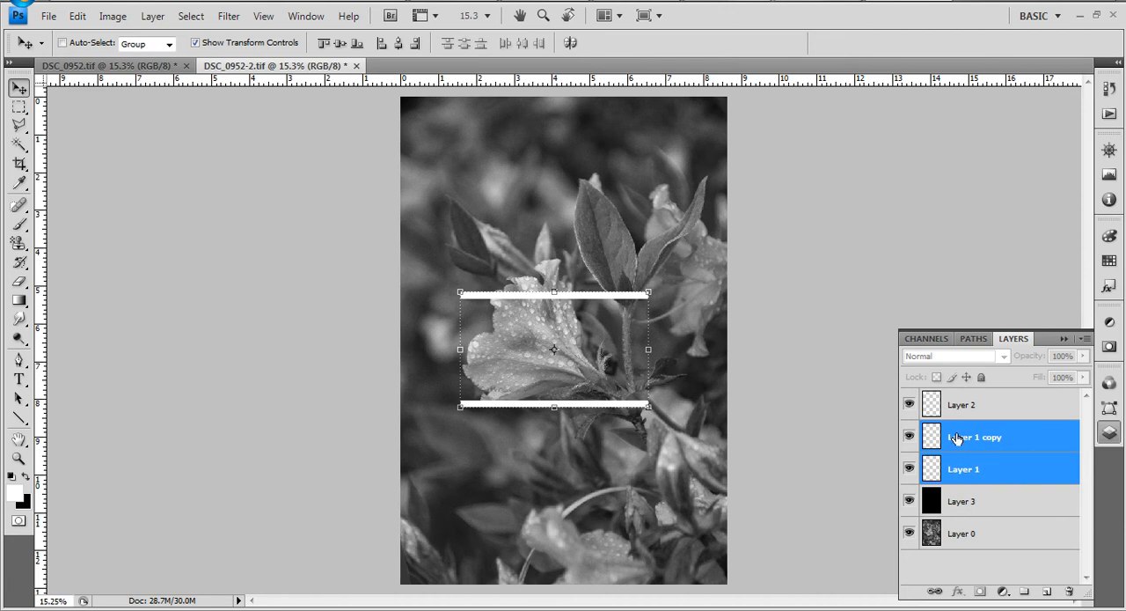
# - Raise only the line on Layer 1 copy to cross the lower part of the flower, near the 7-inch ruler mark
pyautogui.click(956, 437)
pyautogui.hotkey('shift', 'Up')
pyautogui.hotkey('shift', 'Up')
pyautogui.hotkey('shift', 'Up')
pyautogui.hotkey('shift', 'Up')
pyautogui.hotkey('shift', 'Up')
pyautogui.hotkey('shift', 'Up')
pyautogui.hotkey('shift', 'Up')
pyautogui.hotkey('shift', 'Up')
pyautogui.hotkey('shift', 'Up')
pyautogui.hotkey('shift', 'Up')
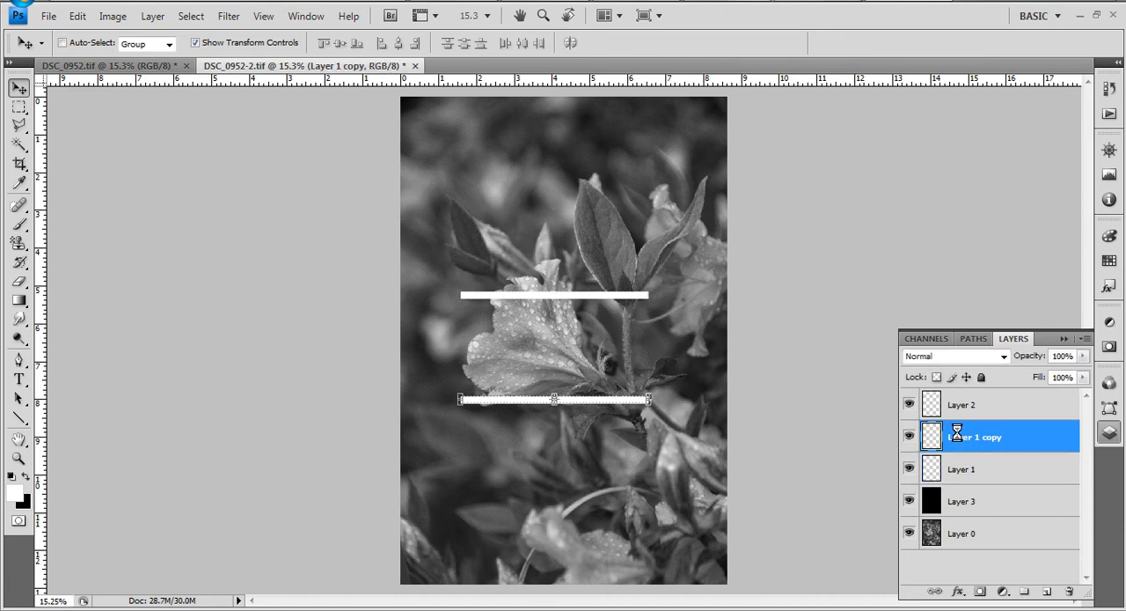
pyautogui.hotkey('shift', 'Up')
pyautogui.hotkey('shift', 'Up')
pyautogui.hotkey('shift', 'Up')
pyautogui.hotkey('shift', 'Up')
pyautogui.hotkey('shift', 'Up')
pyautogui.hotkey('shift', 'Up')
pyautogui.hotkey('shift', 'Up')
pyautogui.hotkey('shift', 'Up')
pyautogui.hotkey('shift', 'Up')
pyautogui.hotkey('shift', 'Up')
pyautogui.hotkey('shift', 'Up')
pyautogui.hotkey('shift', 'Up')
pyautogui.hotkey('shift', 'Up')
pyautogui.hotkey('shift', 'Up')
pyautogui.hotkey('shift', 'Up')
pyautogui.hotkey('shift', 'Up')
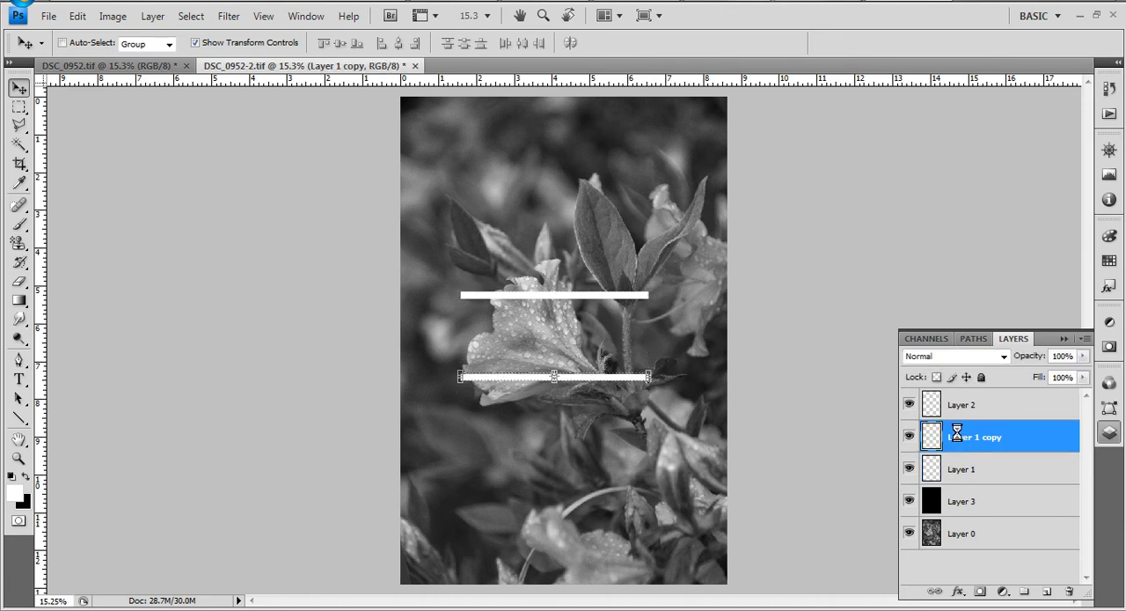
pyautogui.hotkey('shift', 'Up')
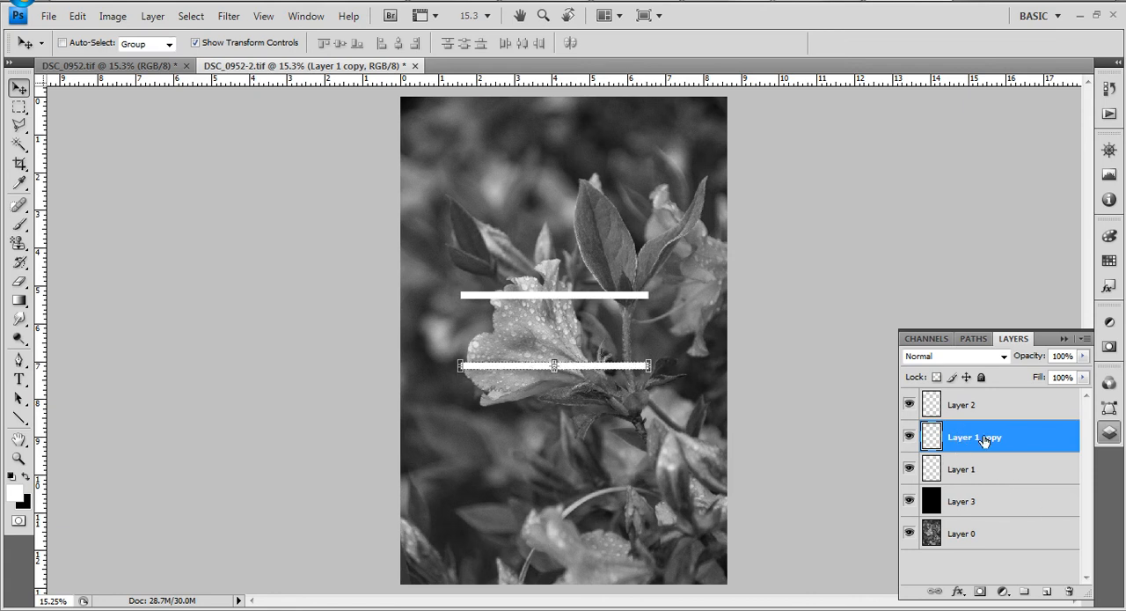
# - On Layer 2, draw a vertical white line 55 px thick just beyond the right ends of the two horizontal lines
pyautogui.click(977, 406)
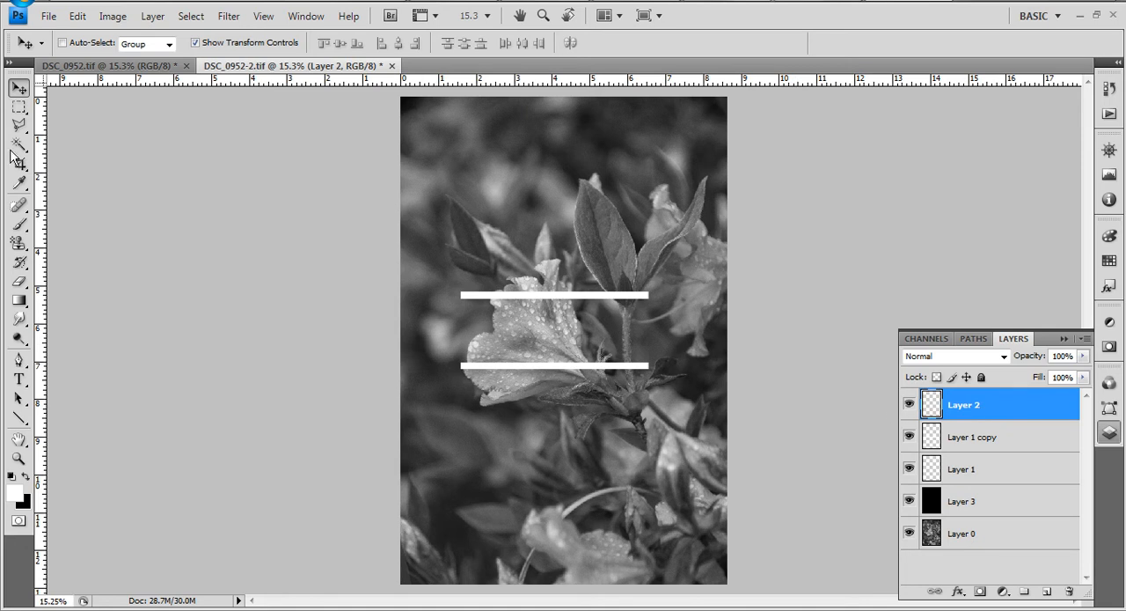
pyautogui.click(19, 418)
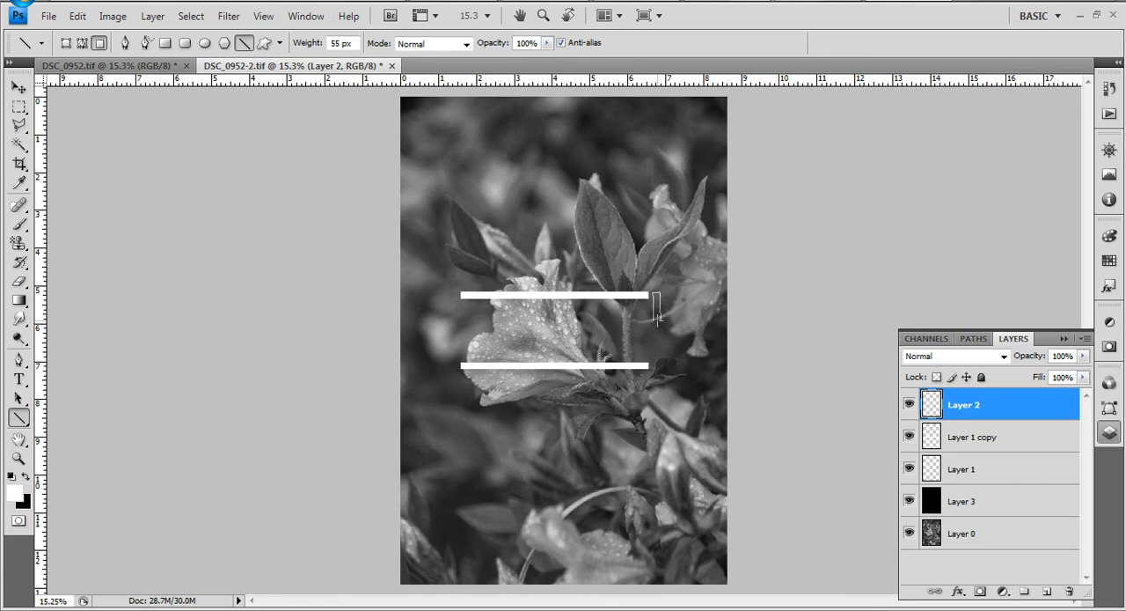
pyautogui.moveTo(657, 326); pyautogui.dragTo(655, 330)
pyautogui.hotkey('ctrl', 'z')
pyautogui.moveTo(659, 357); pyautogui.dragTo(660, 358)
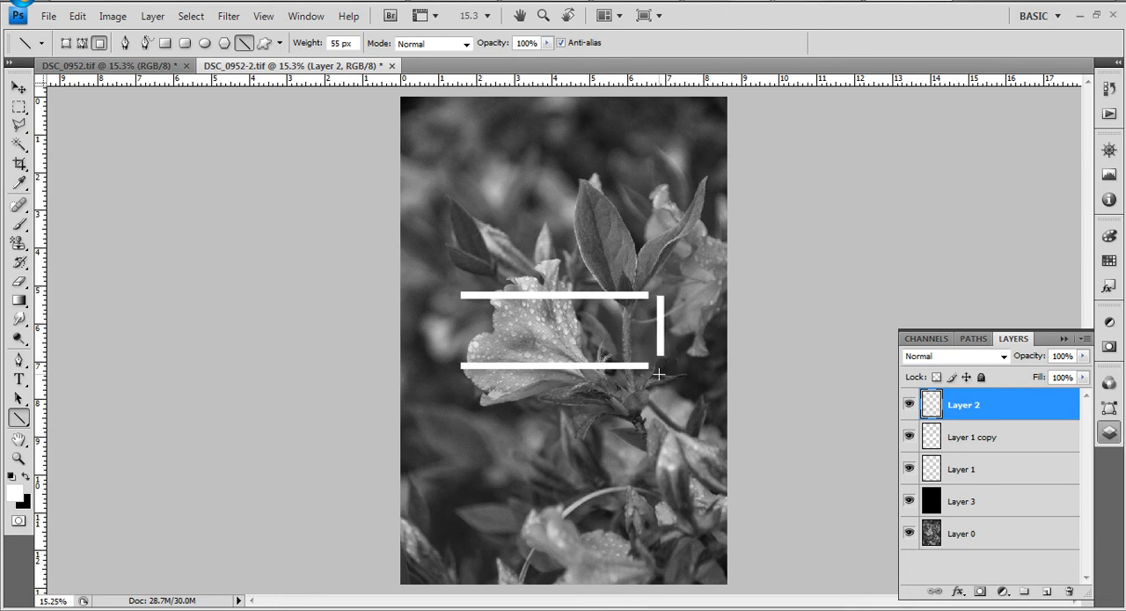
# - Move the vertical line on Layer 2 left until it sits over the right ends of the horizontal lines
pyautogui.click(20, 88)
pyautogui.hotkey('shift', 'Left')
pyautogui.hotkey('shift', 'Left')
pyautogui.hotkey('shift', 'Left')
pyautogui.hotkey('shift', 'Left')
pyautogui.hotkey('shift', 'Left')
pyautogui.hotkey('shift', 'Left')
pyautogui.hotkey('shift', 'Left')
pyautogui.hotkey('shift', 'Left')
pyautogui.hotkey('shift', 'Left')
pyautogui.hotkey('shift', 'Left')
pyautogui.hotkey('shift', 'Left')
pyautogui.hotkey('shift', 'Left')
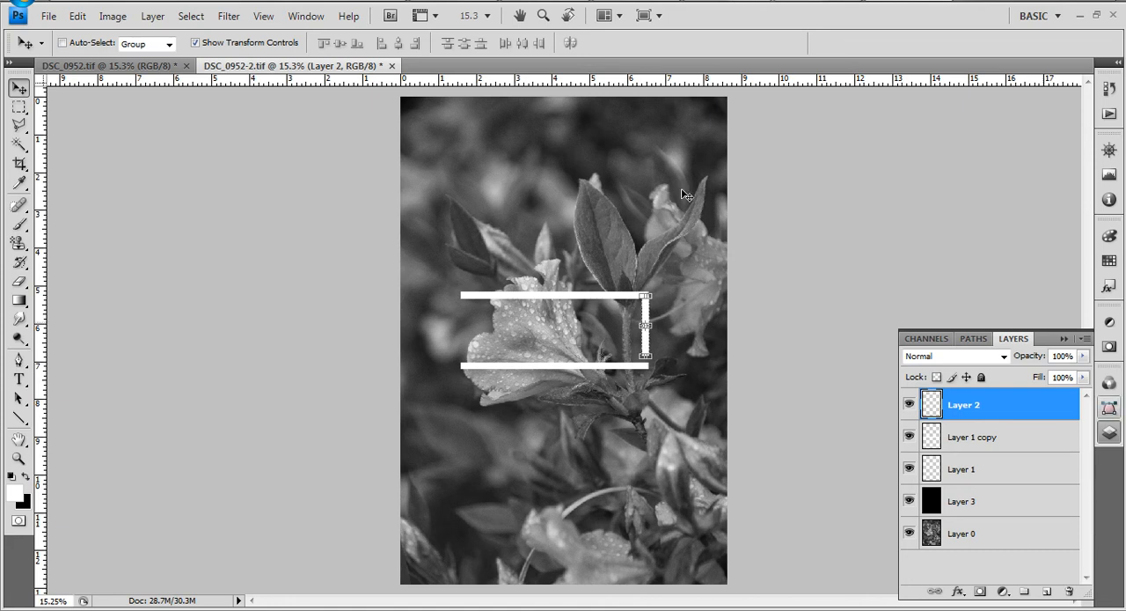
# - Nudge the vertical line left and up to align it exactly with the upper line's outer right corner
pyautogui.scroll(6, 630, 302)
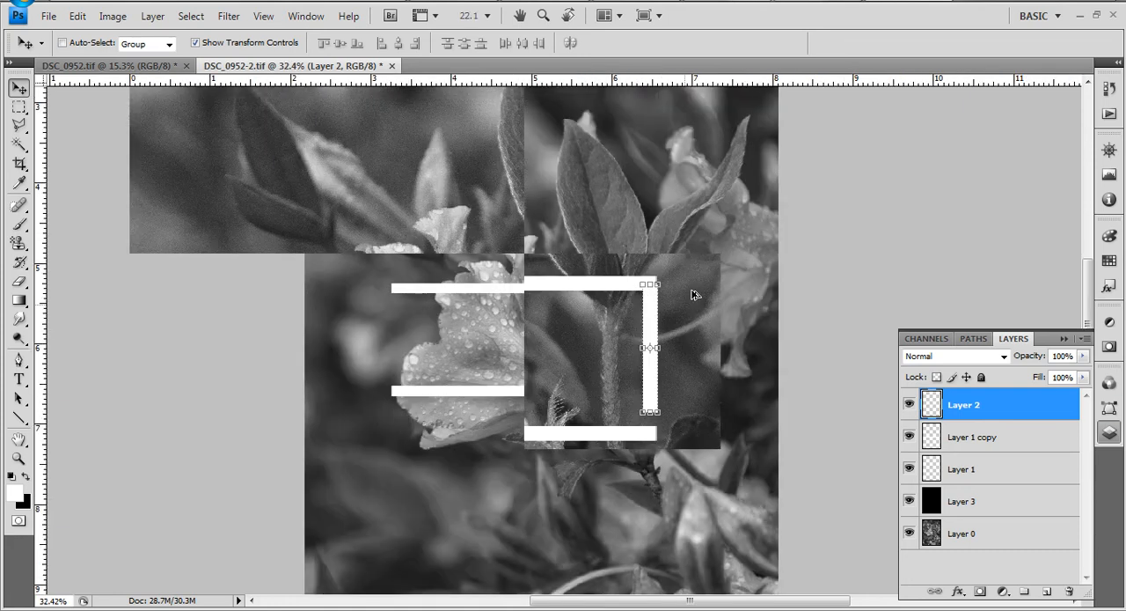
pyautogui.scroll(1, 647, 301)
pyautogui.press('Left')
pyautogui.press('Left')
pyautogui.press('Up')
pyautogui.press('Up')
pyautogui.press('Up')
pyautogui.press('Up')
pyautogui.press('Up')
pyautogui.press('Up')
pyautogui.press('Up')
pyautogui.press('Up')
pyautogui.press('Up')
pyautogui.press('Up')
pyautogui.press('Up')
pyautogui.press('Up')
pyautogui.press('Up')
pyautogui.press('Up')
pyautogui.press('Up')
pyautogui.press('Up')
pyautogui.press('Up')
pyautogui.press('Up')
pyautogui.press('Up')
pyautogui.press('Up')
pyautogui.press('Up')
pyautogui.press('Up')
pyautogui.press('Up')
pyautogui.press('Up')
pyautogui.press('Up')
pyautogui.press('Up')
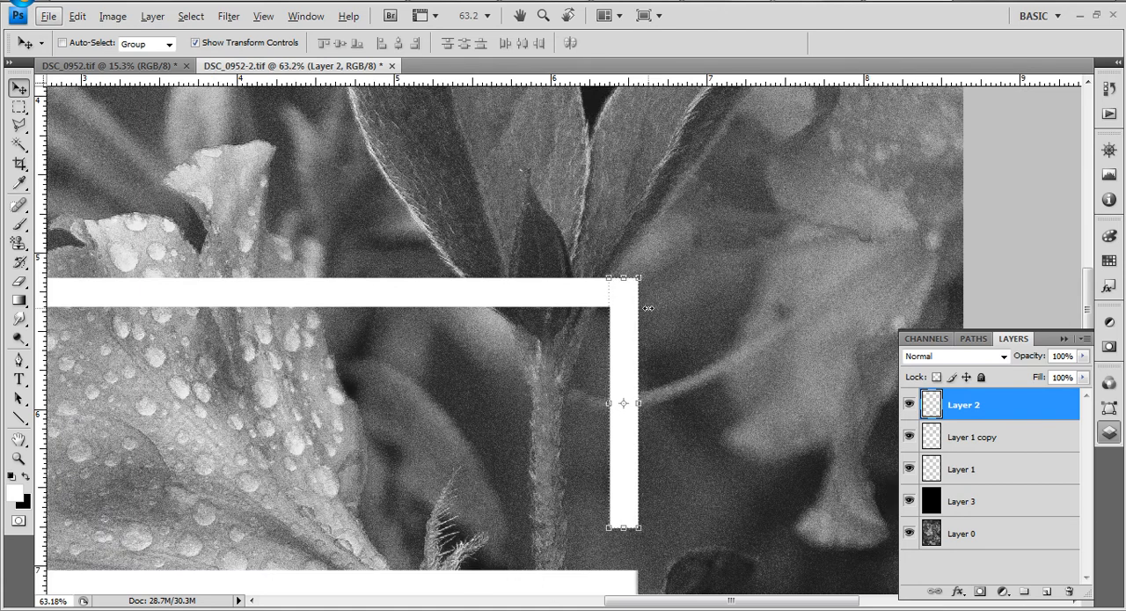
# - Stretch the vertical line down to the lower line's bottom edge and apply the transform
pyautogui.scroll(-3, 623, 320)
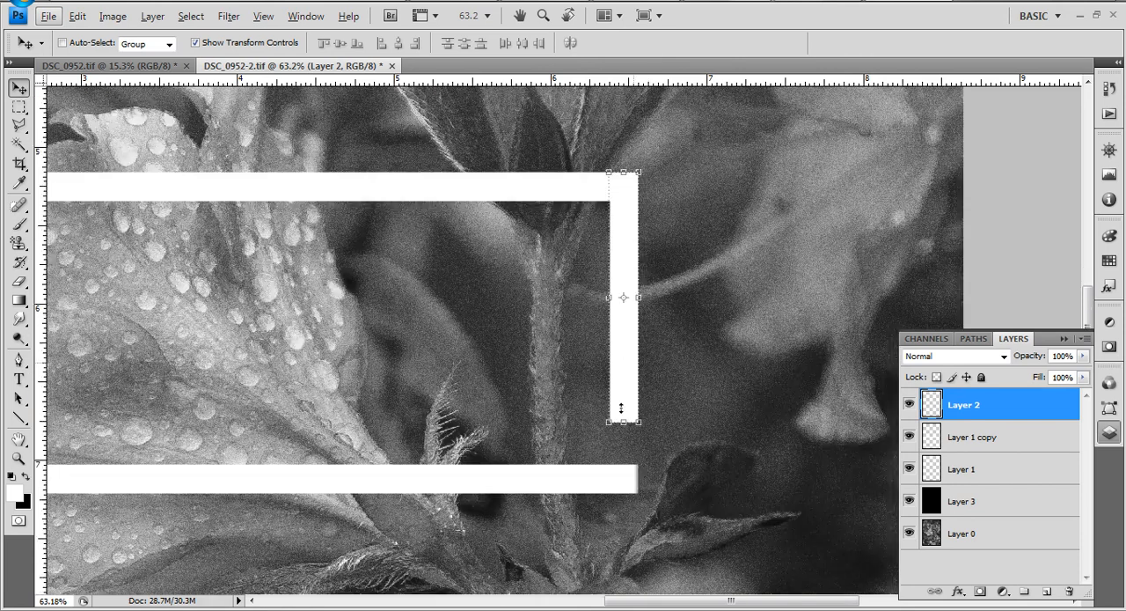
pyautogui.moveTo(622, 408); pyautogui.dragTo(621, 494)
pyautogui.click(793, 44)
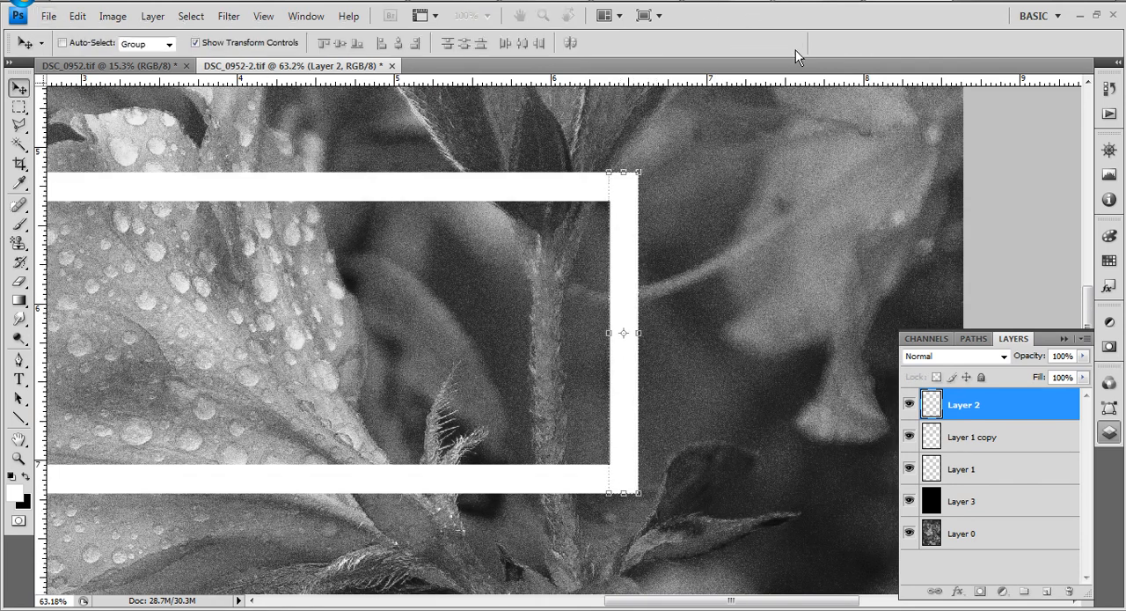
# - Duplicate Layer 2 and move the copied vertical line left to the left ends of the horizontal lines, closing the frame
pyautogui.scroll(-5, 714, 442)
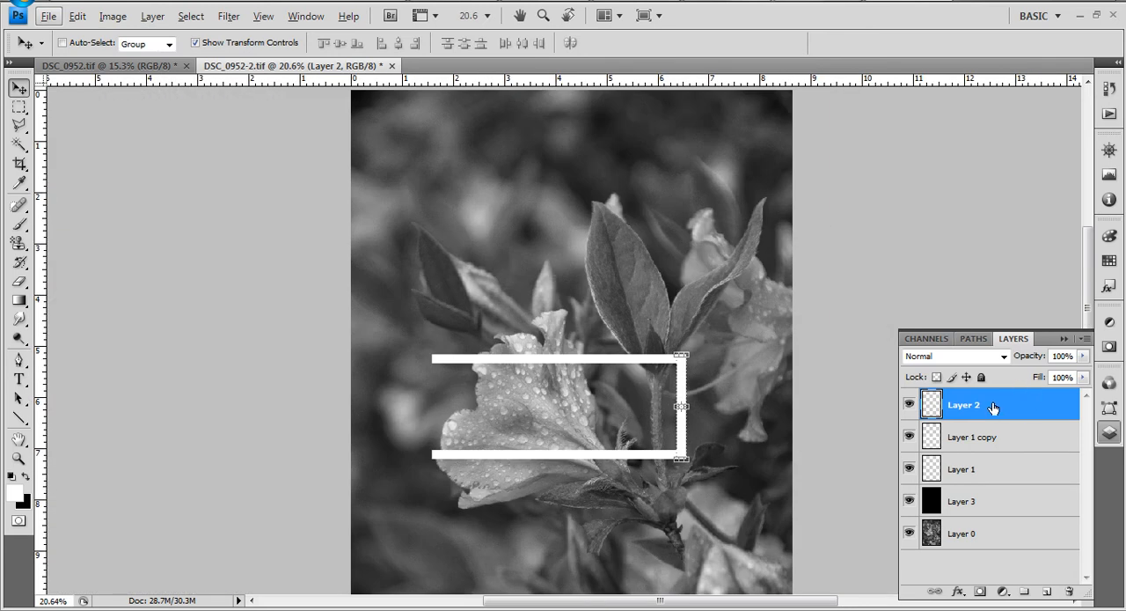
pyautogui.hotkey('ctrl', 'j')
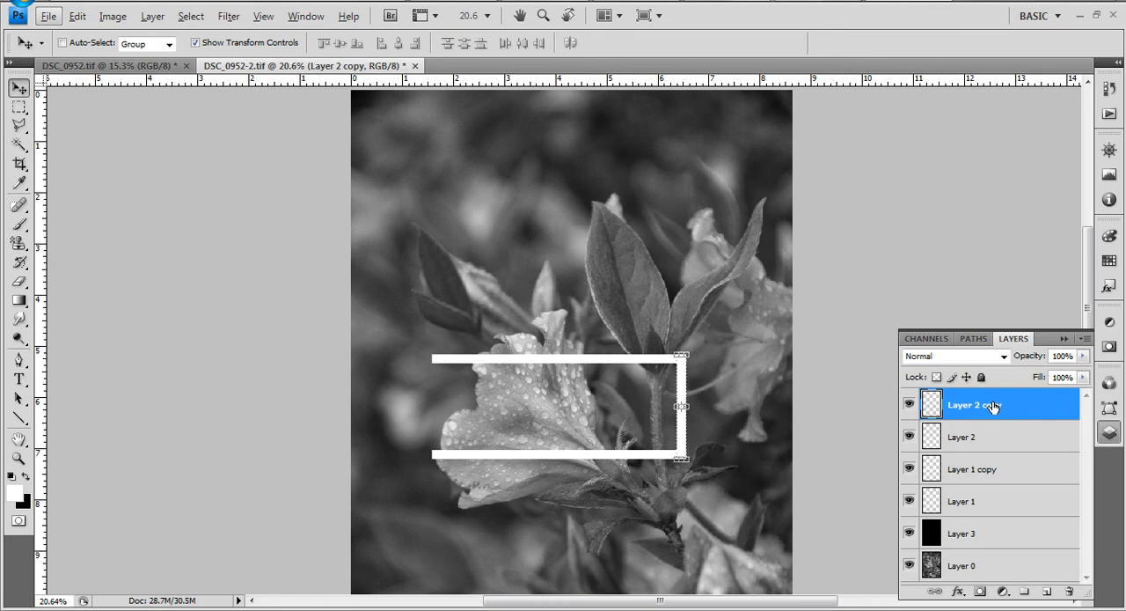
pyautogui.hotkey('shift', 'Left')
pyautogui.hotkey('shift', 'Left')
pyautogui.hotkey('shift', 'Left')
pyautogui.hotkey('shift', 'Left')
pyautogui.hotkey('shift', 'Left')
pyautogui.hotkey('shift', 'Left')
pyautogui.hotkey('shift', 'Left')
pyautogui.hotkey('shift', 'Left')
pyautogui.hotkey('shift', 'Left')
pyautogui.hotkey('shift', 'Left')
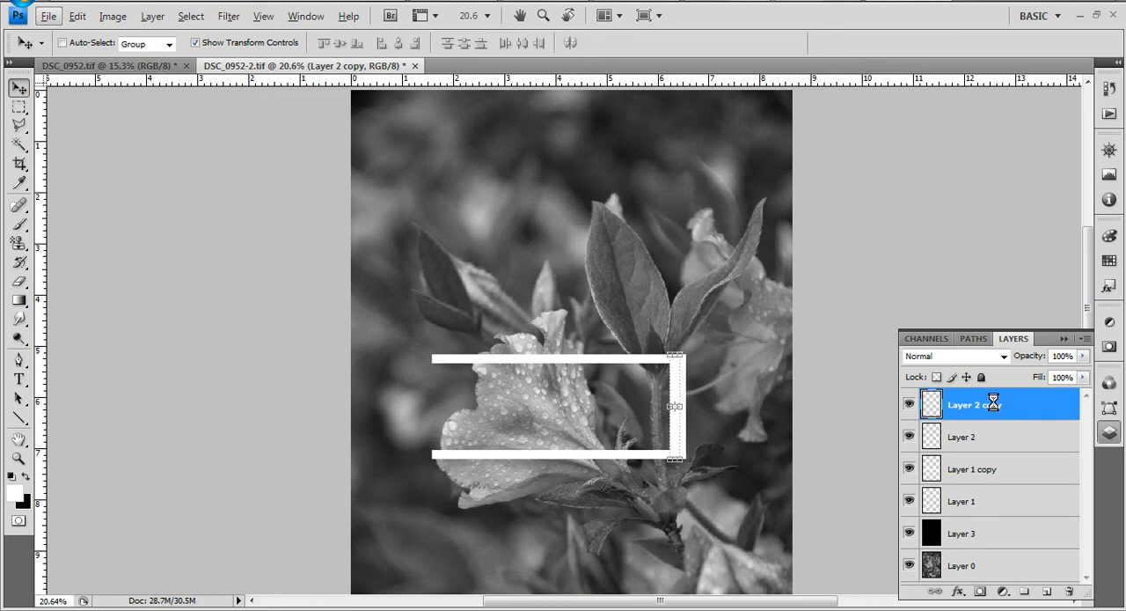
pyautogui.hotkey('shift', 'Left')
pyautogui.hotkey('shift', 'Left')
pyautogui.hotkey('shift', 'Left')
pyautogui.hotkey('shift', 'Left')
pyautogui.hotkey('shift', 'Left')
pyautogui.hotkey('shift', 'Left')
pyautogui.hotkey('shift', 'Left')
pyautogui.hotkey('shift', 'Left')
pyautogui.hotkey('shift', 'Left')
pyautogui.hotkey('shift', 'Left')
pyautogui.hotkey('shift', 'Left')
pyautogui.hotkey('shift', 'Left')
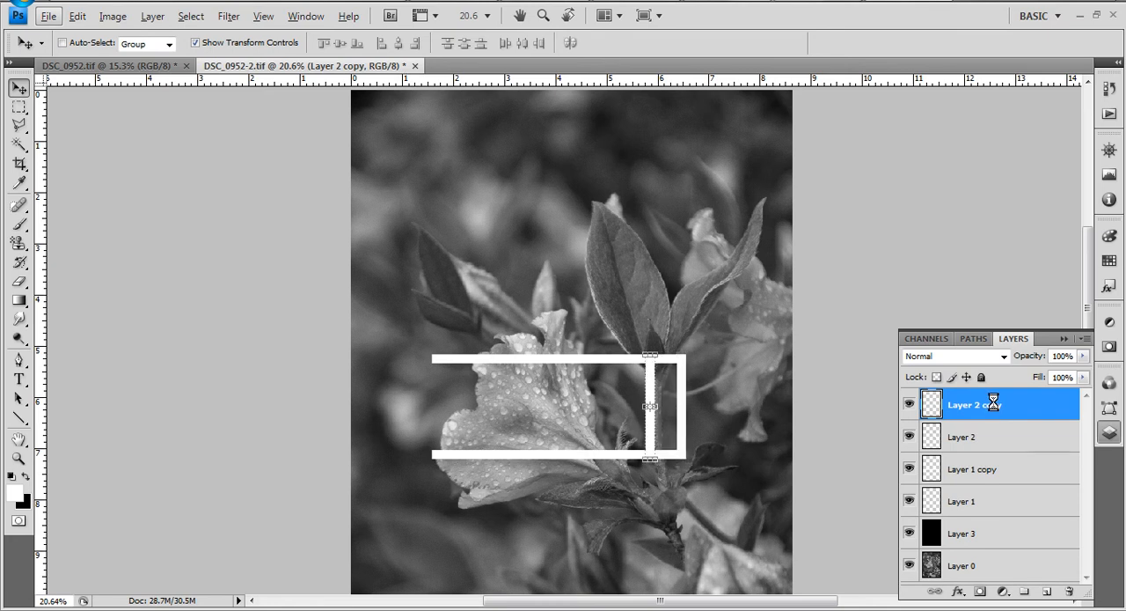
pyautogui.hotkey('shift', 'Left')
pyautogui.hotkey('shift', 'Left')
pyautogui.hotkey('shift', 'Left')
pyautogui.hotkey('shift', 'Left')
pyautogui.hotkey('shift', 'Left')
pyautogui.hotkey('shift', 'Left')
pyautogui.hotkey('shift', 'Left')
pyautogui.hotkey('shift', 'Left')
pyautogui.hotkey('shift', 'Left')
pyautogui.hotkey('shift', 'Left')
pyautogui.hotkey('shift', 'Left')
pyautogui.hotkey('shift', 'Left')
pyautogui.hotkey('shift', 'Left')
pyautogui.hotkey('shift', 'Left')
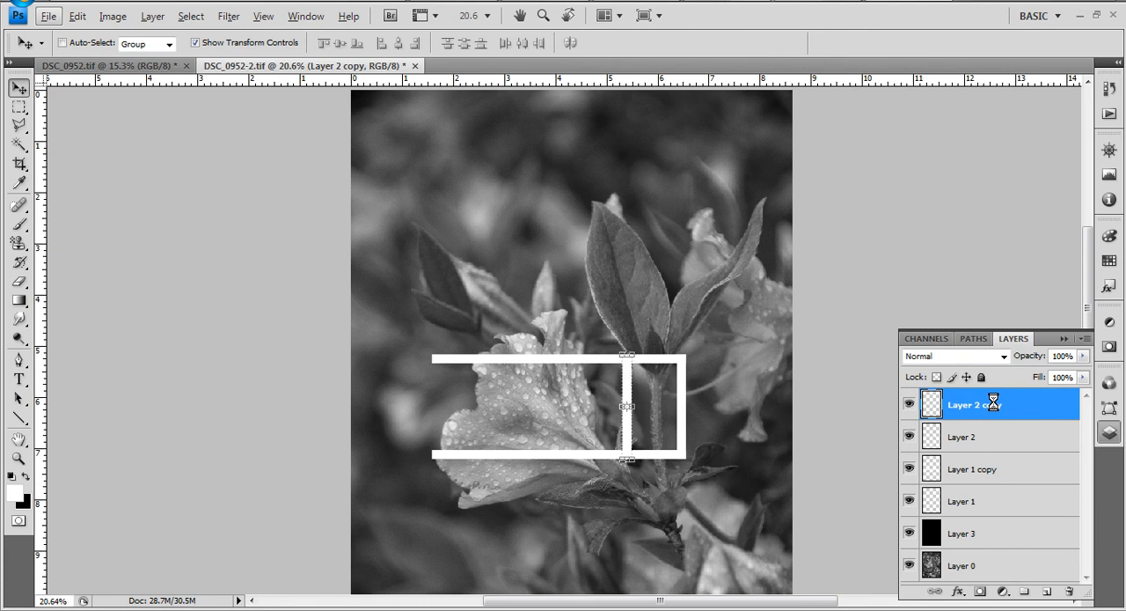
pyautogui.hotkey('shift', 'Left')
pyautogui.hotkey('shift', 'Left')
pyautogui.hotkey('shift', 'Left')
pyautogui.hotkey('shift', 'Left')
pyautogui.hotkey('shift', 'Left')
pyautogui.hotkey('shift', 'Left')
pyautogui.hotkey('shift', 'Left')
pyautogui.hotkey('shift', 'Left')
pyautogui.hotkey('shift', 'Left')
pyautogui.hotkey('shift', 'Left')
pyautogui.hotkey('shift', 'Left')
pyautogui.hotkey('shift', 'Left')
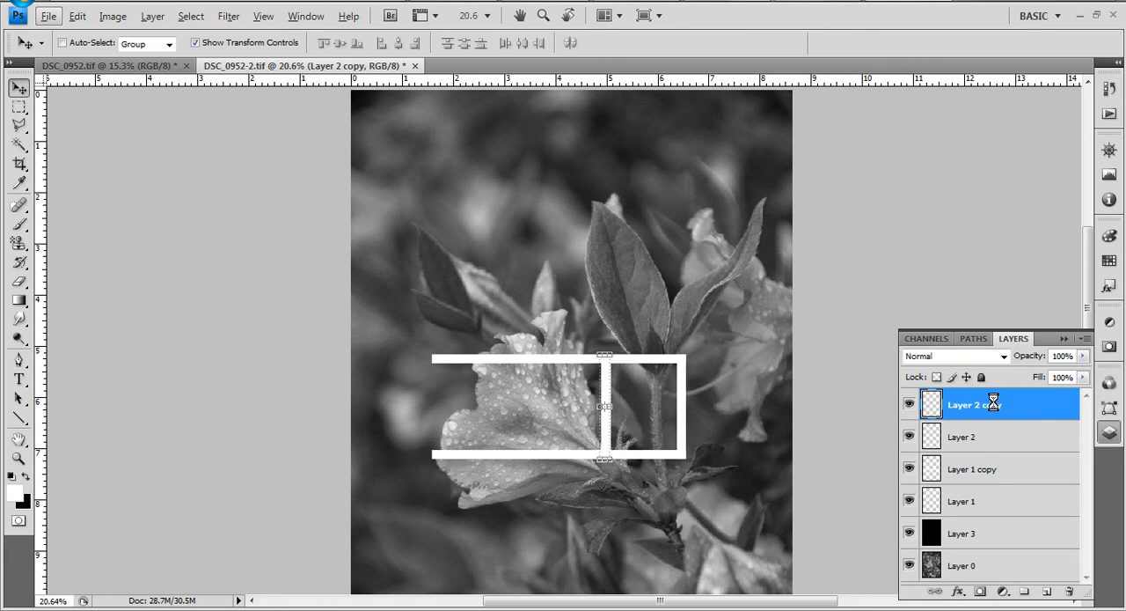
pyautogui.hotkey('shift', 'Left')
pyautogui.hotkey('shift', 'Left')
pyautogui.hotkey('shift', 'Left')
pyautogui.hotkey('shift', 'Left')
pyautogui.hotkey('shift', 'Left')
pyautogui.hotkey('shift', 'Left')
pyautogui.hotkey('shift', 'Left')
pyautogui.hotkey('shift', 'Left')
pyautogui.hotkey('shift', 'Left')
pyautogui.hotkey('shift', 'Left')
pyautogui.hotkey('shift', 'Left')
pyautogui.hotkey('shift', 'Left')
pyautogui.hotkey('shift', 'Left')
pyautogui.hotkey('shift', 'Left')
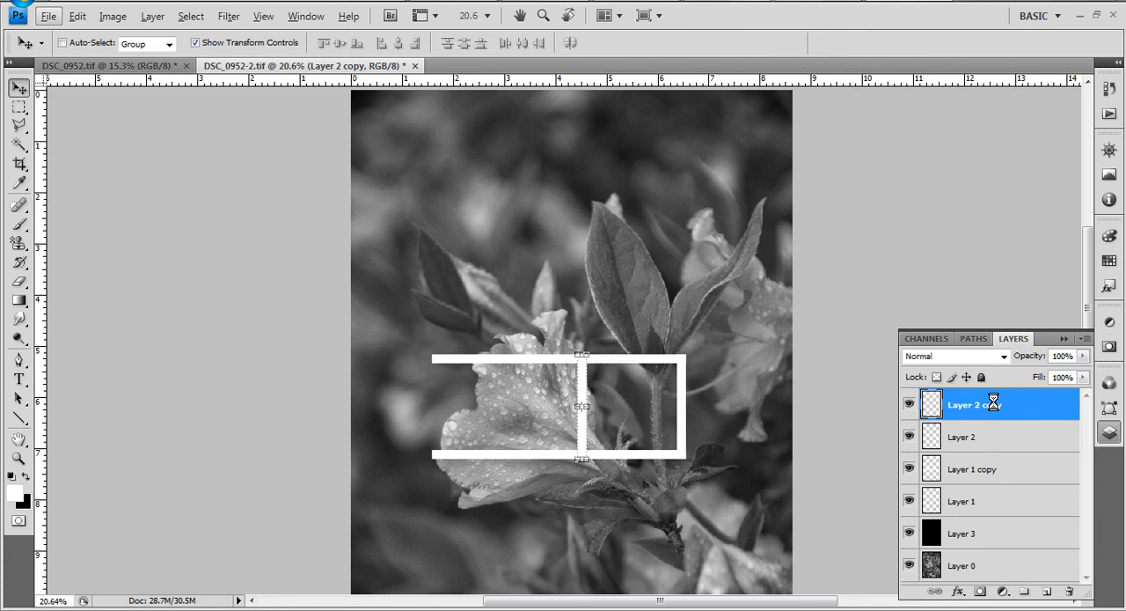
pyautogui.hotkey('shift', 'Left')
pyautogui.hotkey('shift', 'Left')
pyautogui.hotkey('shift', 'Left')
pyautogui.hotkey('shift', 'Left')
pyautogui.hotkey('shift', 'Left')
pyautogui.hotkey('shift', 'Left')
pyautogui.hotkey('shift', 'Left')
pyautogui.hotkey('shift', 'Left')
pyautogui.hotkey('shift', 'Left')
pyautogui.hotkey('shift', 'Left')
pyautogui.hotkey('shift', 'Left')
pyautogui.hotkey('shift', 'Left')
pyautogui.hotkey('shift', 'Left')
pyautogui.hotkey('shift', 'Left')
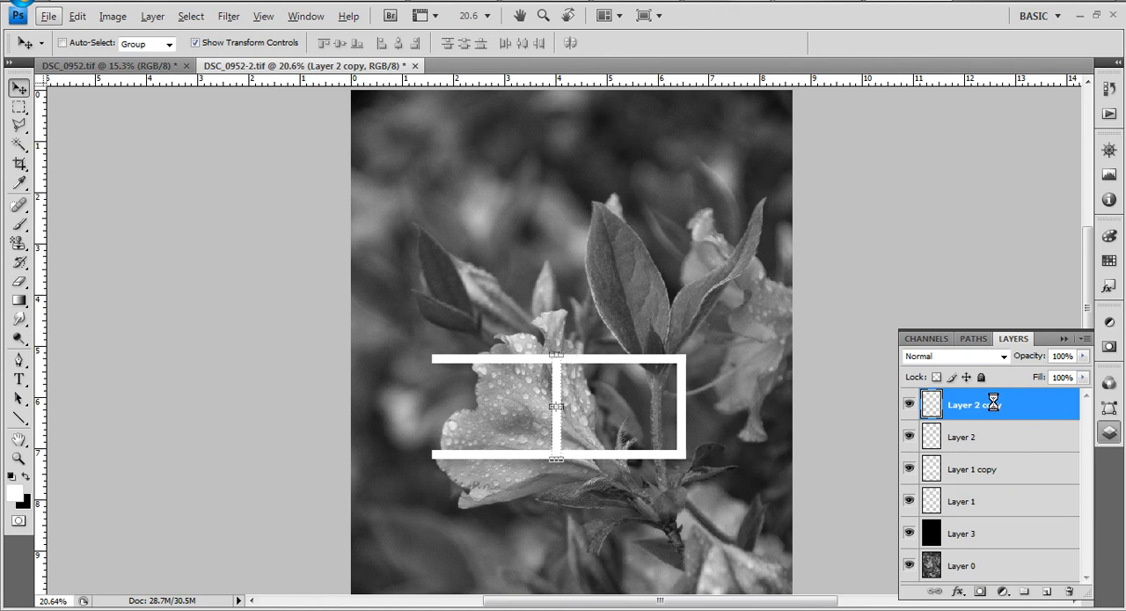
pyautogui.hotkey('shift', 'Left')
pyautogui.hotkey('shift', 'Left')
pyautogui.hotkey('shift', 'Left')
pyautogui.hotkey('shift', 'Left')
pyautogui.hotkey('shift', 'Left')
pyautogui.hotkey('shift', 'Left')
pyautogui.hotkey('shift', 'Left')
pyautogui.hotkey('shift', 'Left')
pyautogui.hotkey('shift', 'Left')
pyautogui.hotkey('shift', 'Left')
pyautogui.hotkey('shift', 'Left')
pyautogui.hotkey('shift', 'Left')
pyautogui.hotkey('shift', 'Left')
pyautogui.hotkey('shift', 'Left')
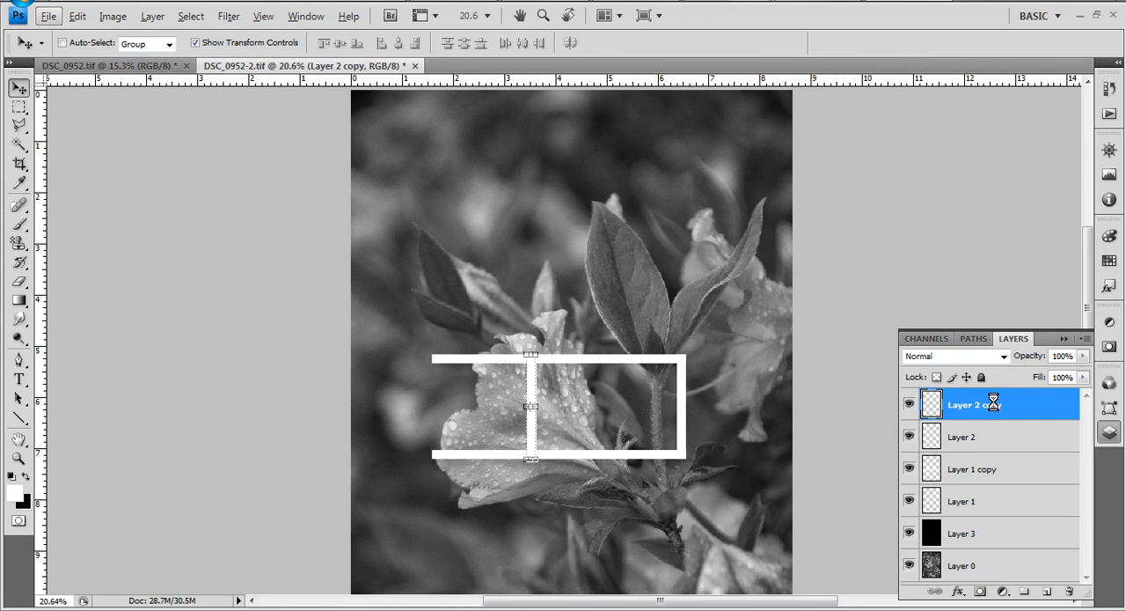
pyautogui.hotkey('shift', 'Left')
pyautogui.hotkey('shift', 'Left')
pyautogui.hotkey('shift', 'Left')
pyautogui.hotkey('shift', 'Left')
pyautogui.hotkey('shift', 'Left')
pyautogui.hotkey('shift', 'Left')
pyautogui.hotkey('shift', 'Left')
pyautogui.hotkey('shift', 'Left')
pyautogui.hotkey('shift', 'Left')
pyautogui.hotkey('shift', 'Left')
pyautogui.hotkey('shift', 'Left')
pyautogui.hotkey('shift', 'Left')
pyautogui.hotkey('shift', 'Left')
pyautogui.hotkey('shift', 'Left')
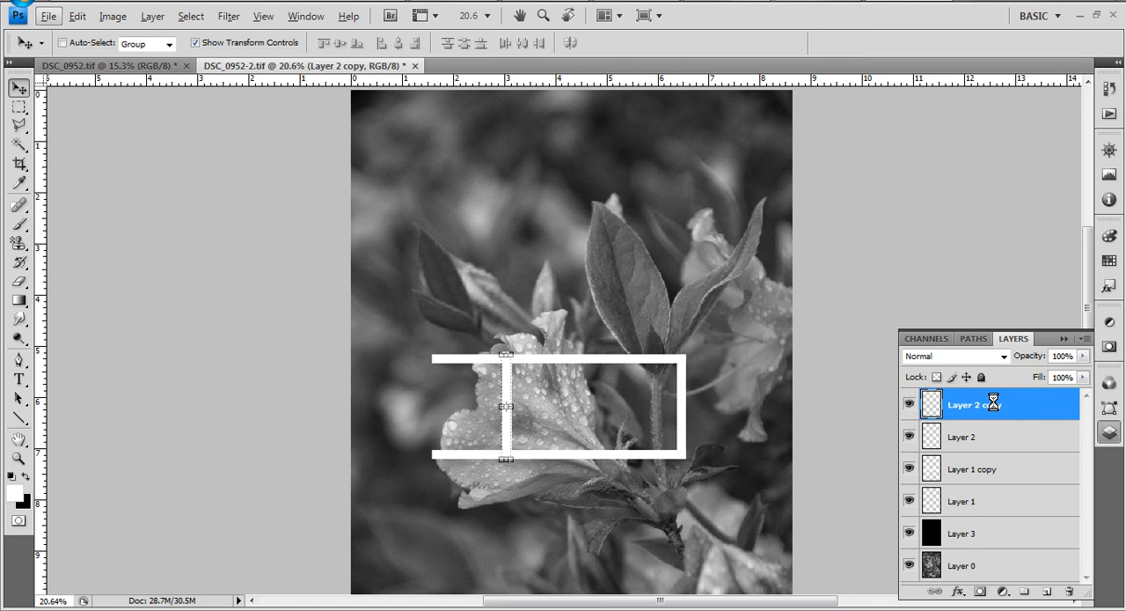
pyautogui.hotkey('shift', 'Left')
pyautogui.hotkey('shift', 'Left')
pyautogui.hotkey('shift', 'Left')
pyautogui.hotkey('shift', 'Left')
pyautogui.hotkey('shift', 'Left')
pyautogui.hotkey('shift', 'Left')
pyautogui.hotkey('shift', 'Left')
pyautogui.hotkey('shift', 'Left')
pyautogui.hotkey('shift', 'Left')
pyautogui.hotkey('shift', 'Left')
pyautogui.hotkey('shift', 'Left')
pyautogui.hotkey('shift', 'Left')
pyautogui.hotkey('shift', 'Left')
pyautogui.hotkey('shift', 'Left')
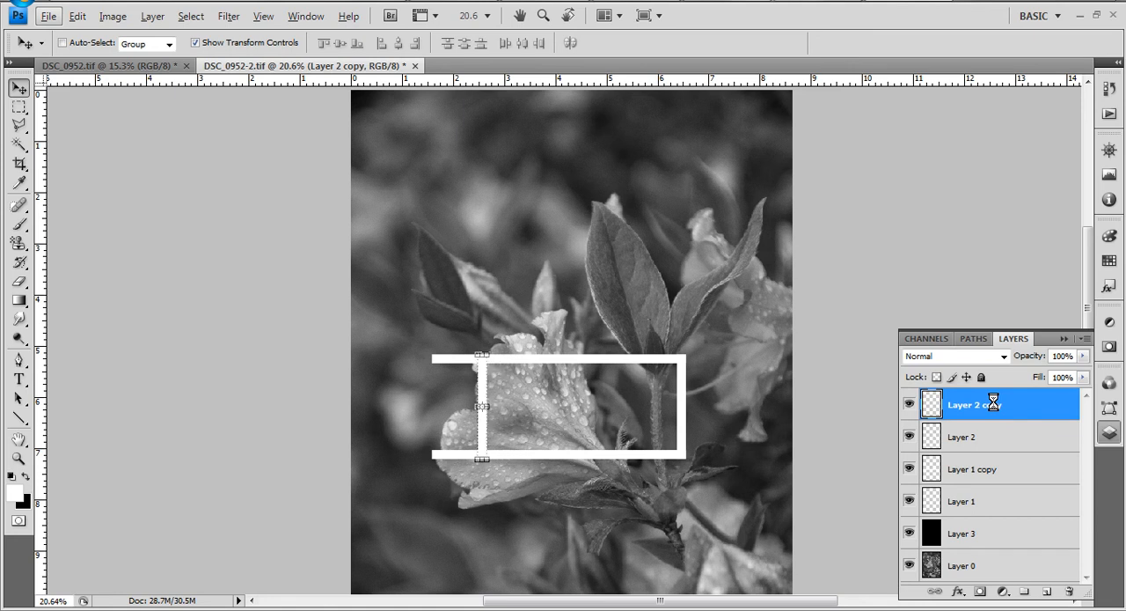
pyautogui.hotkey('shift', 'Left')
pyautogui.hotkey('shift', 'Left')
pyautogui.hotkey('shift', 'Left')
pyautogui.hotkey('shift', 'Left')
pyautogui.hotkey('shift', 'Left')
pyautogui.hotkey('shift', 'Left')
pyautogui.hotkey('shift', 'Left')
pyautogui.hotkey('shift', 'Left')
pyautogui.hotkey('shift', 'Left')
pyautogui.hotkey('shift', 'Left')
pyautogui.hotkey('shift', 'Left')
pyautogui.hotkey('shift', 'Left')
pyautogui.hotkey('shift', 'Left')
pyautogui.hotkey('shift', 'Left')
pyautogui.hotkey('shift', 'Left')
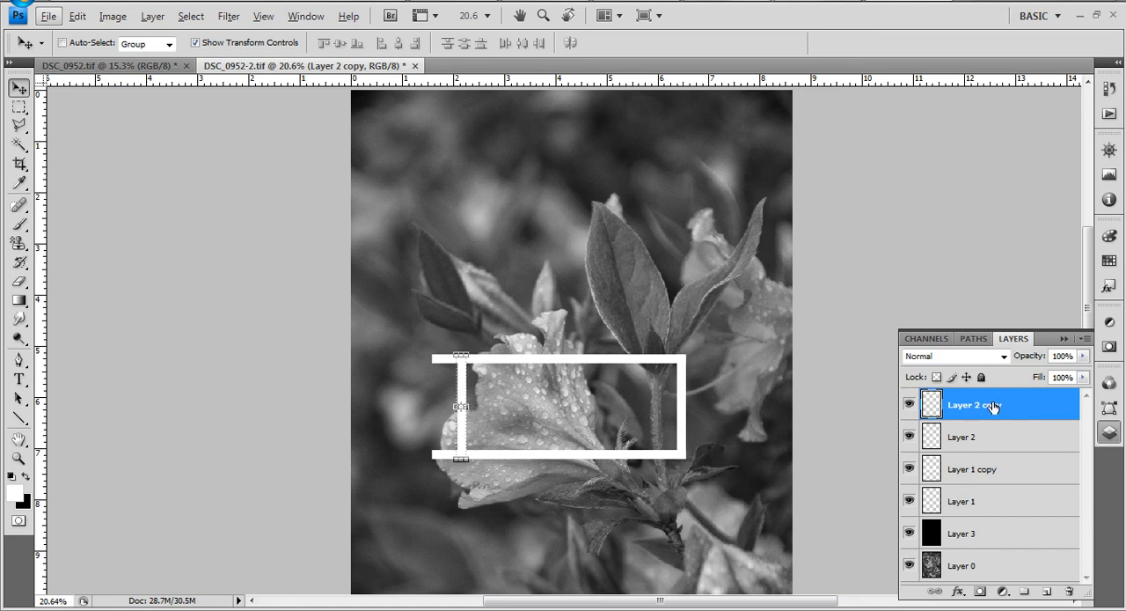
pyautogui.hotkey('shift', 'Left')
pyautogui.hotkey('shift', 'Left')
pyautogui.hotkey('shift', 'Left')
pyautogui.hotkey('shift', 'Left')
pyautogui.hotkey('shift', 'Left')
pyautogui.hotkey('shift', 'Left')
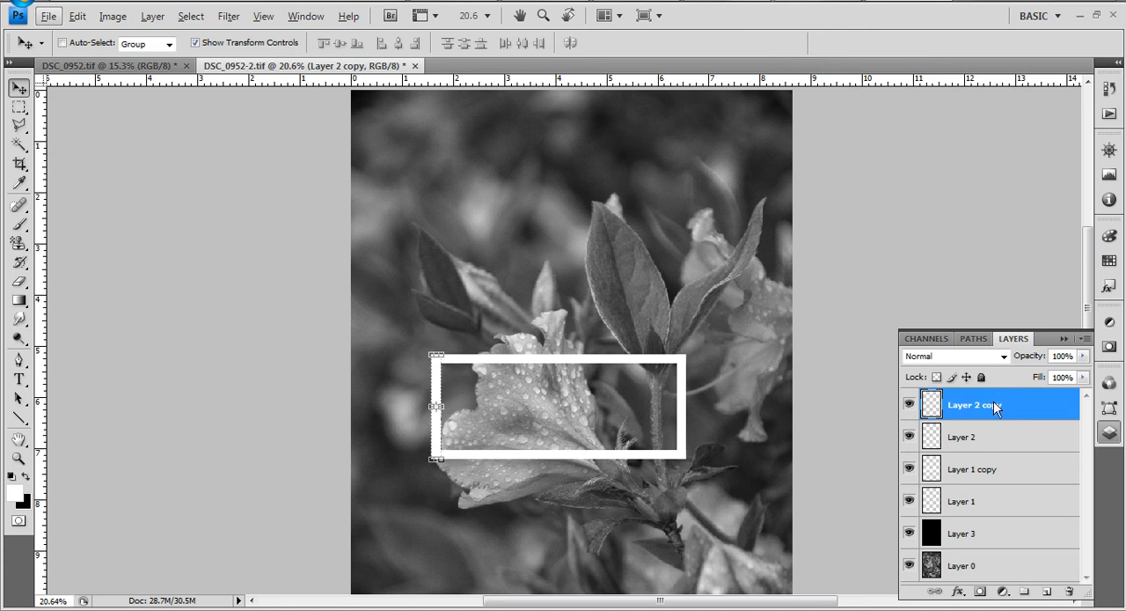
# - Nudge the copied vertical line slightly left to align it with the outer left ends of the horizontal lines
pyautogui.scroll(4, 383, 380)
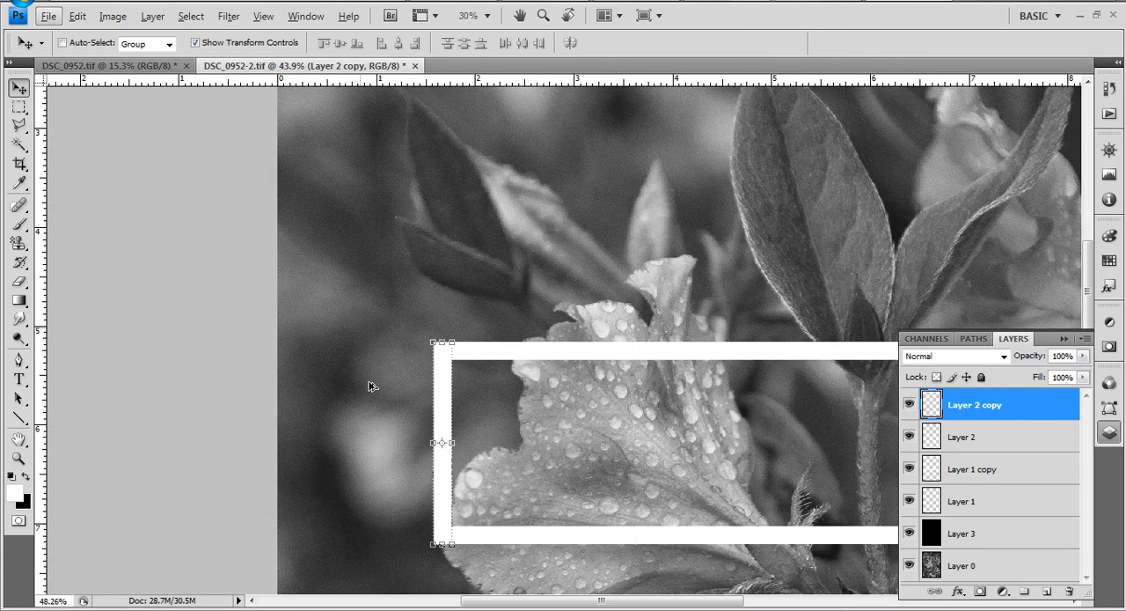
pyautogui.scroll(3, 370, 387)
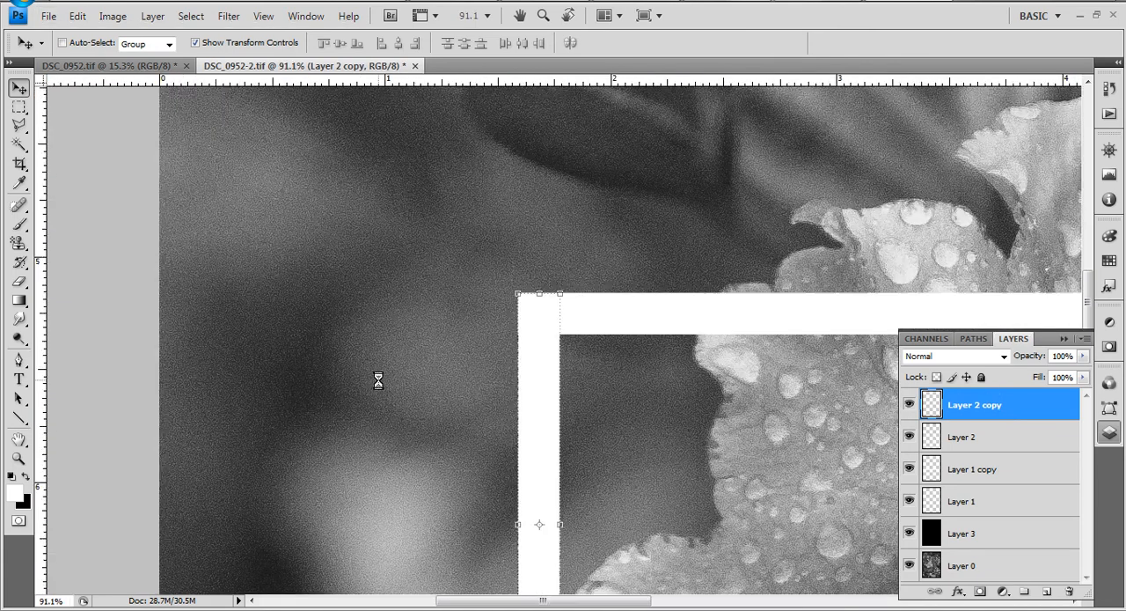
pyautogui.press('Left')
pyautogui.press('Left')
pyautogui.press('Left')
pyautogui.press('Left')
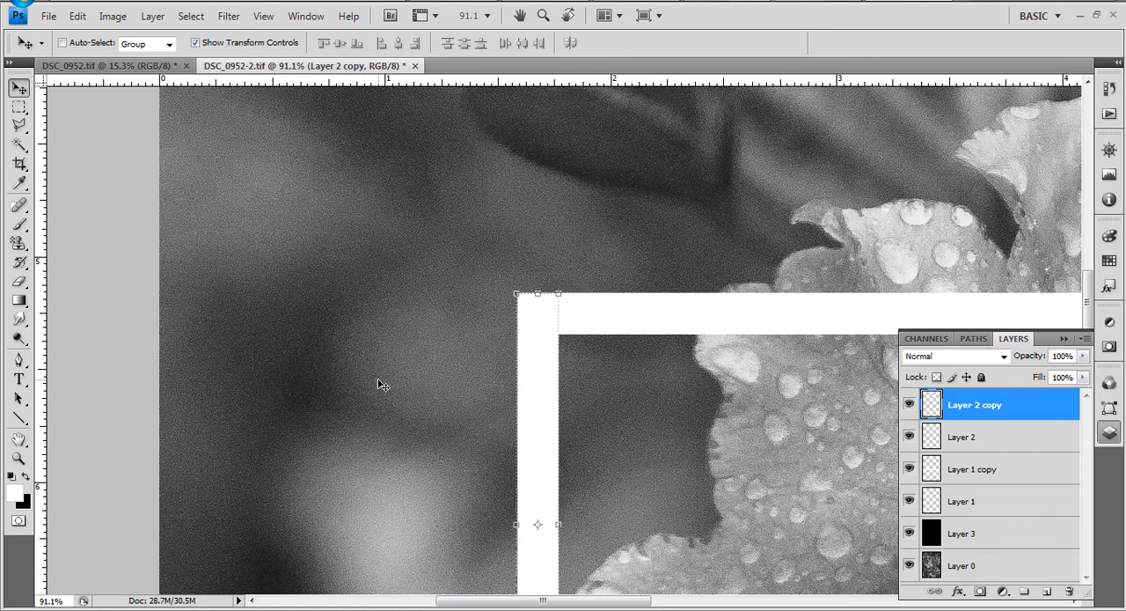
pyautogui.scroll(-2, 380, 377)
pyautogui.scroll(-5, 637, 425)
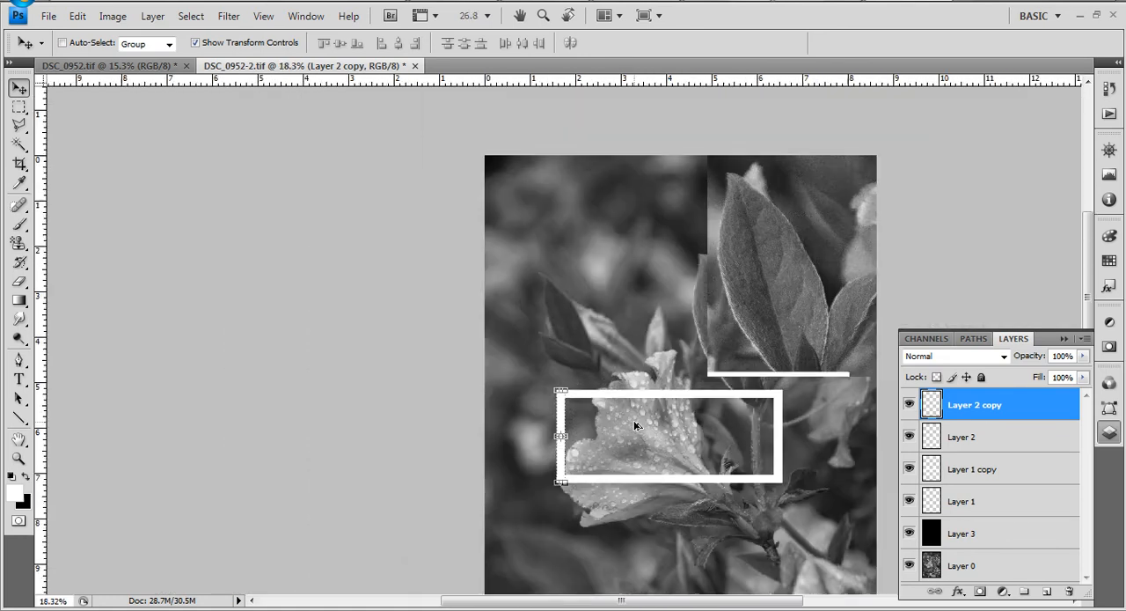
# - Merge Layer 3 with the four frame line layers above it and set the merged layer's blend mode to Screen
pyautogui.press('alt')
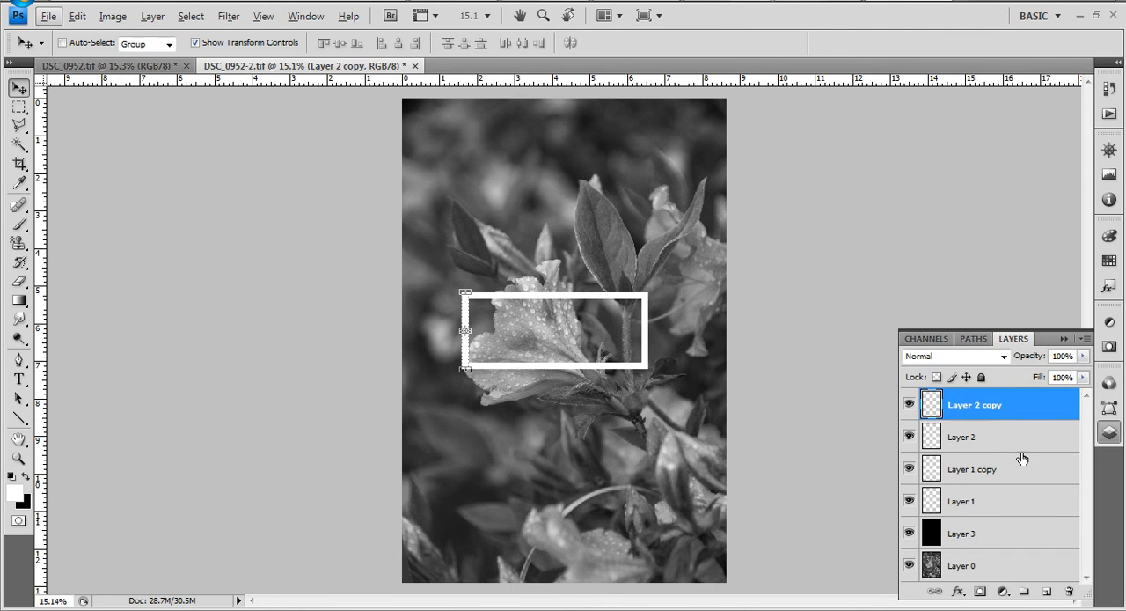
pyautogui.keyDown('shift'); pyautogui.click(971, 533); pyautogui.keyUp('shift')
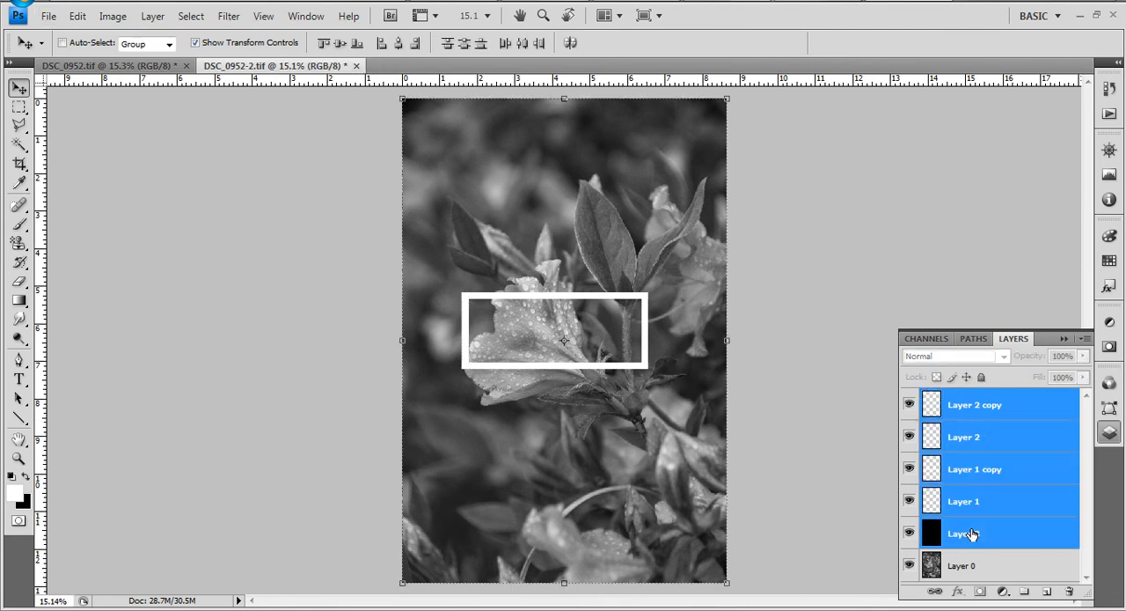
pyautogui.rightClick(972, 534)
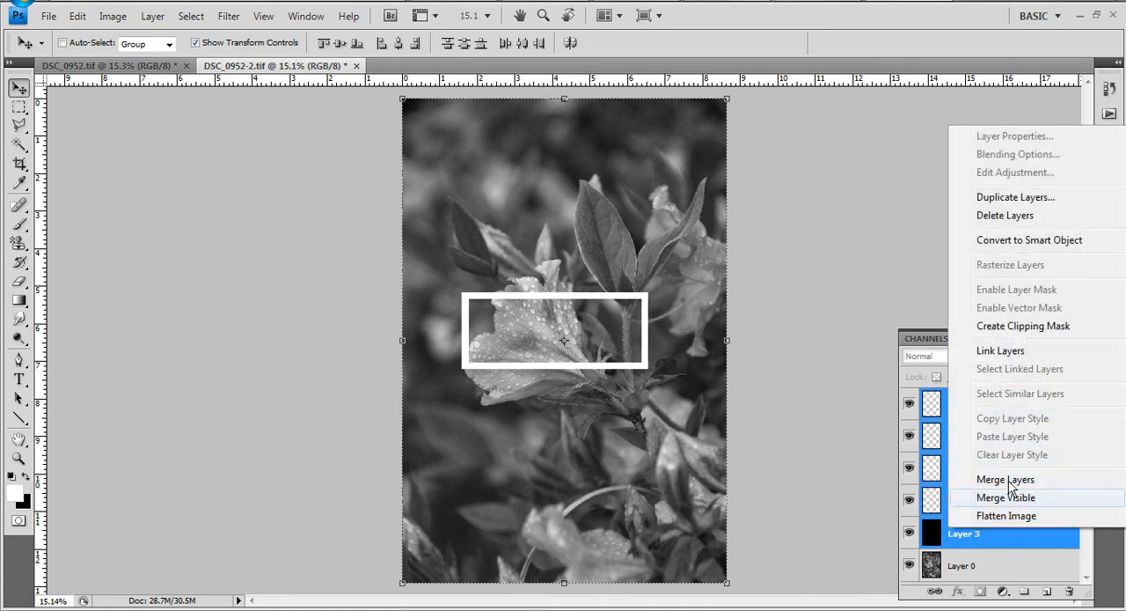
pyautogui.click(1003, 480)
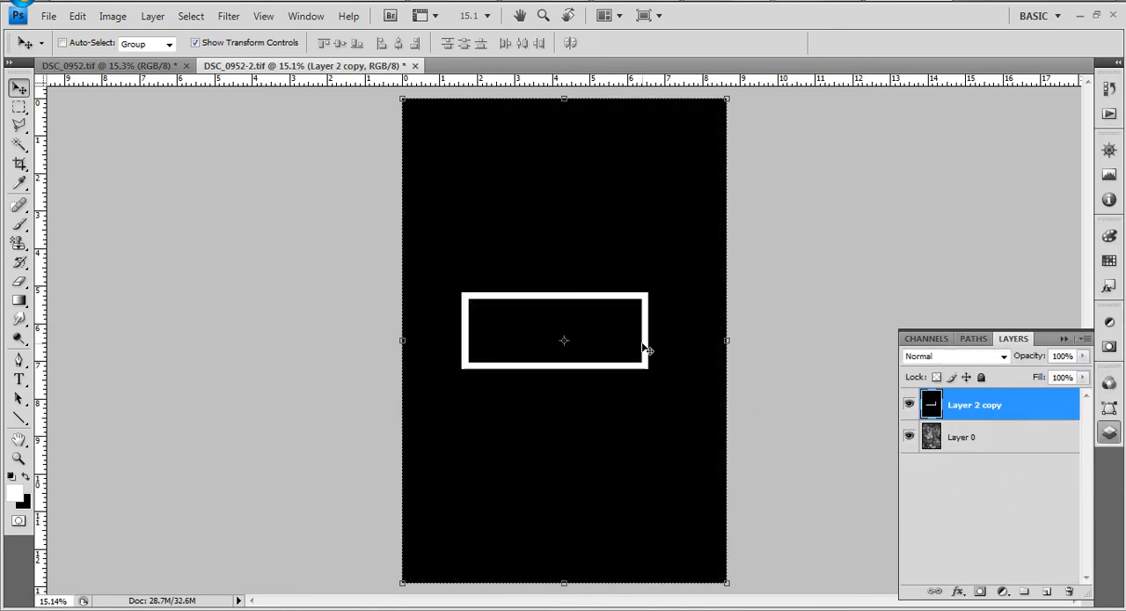
pyautogui.click(970, 355)
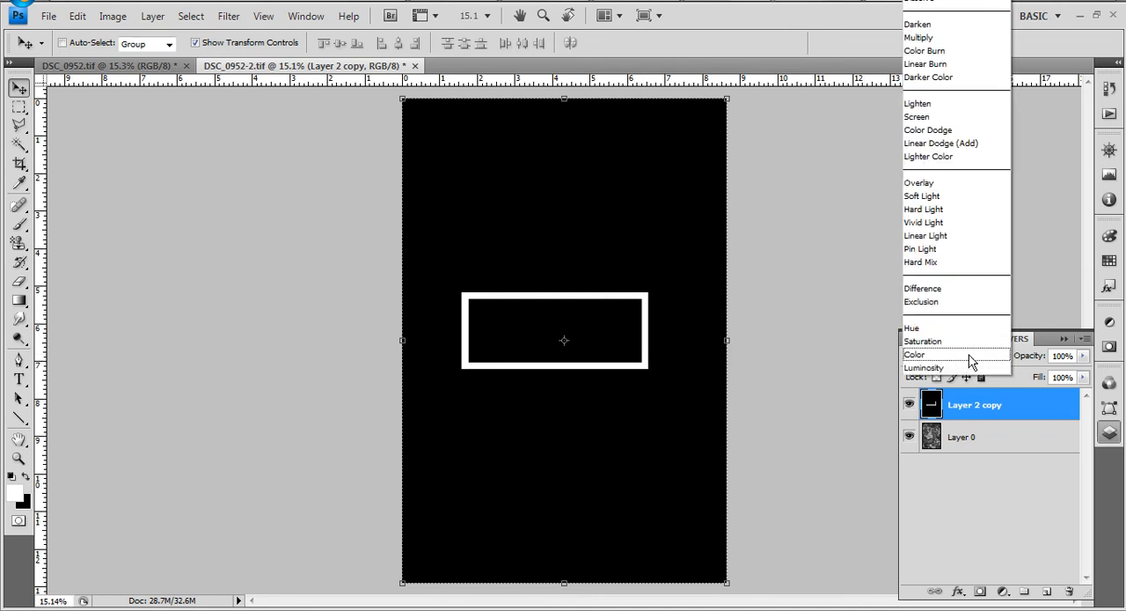
pyautogui.click(945, 120)
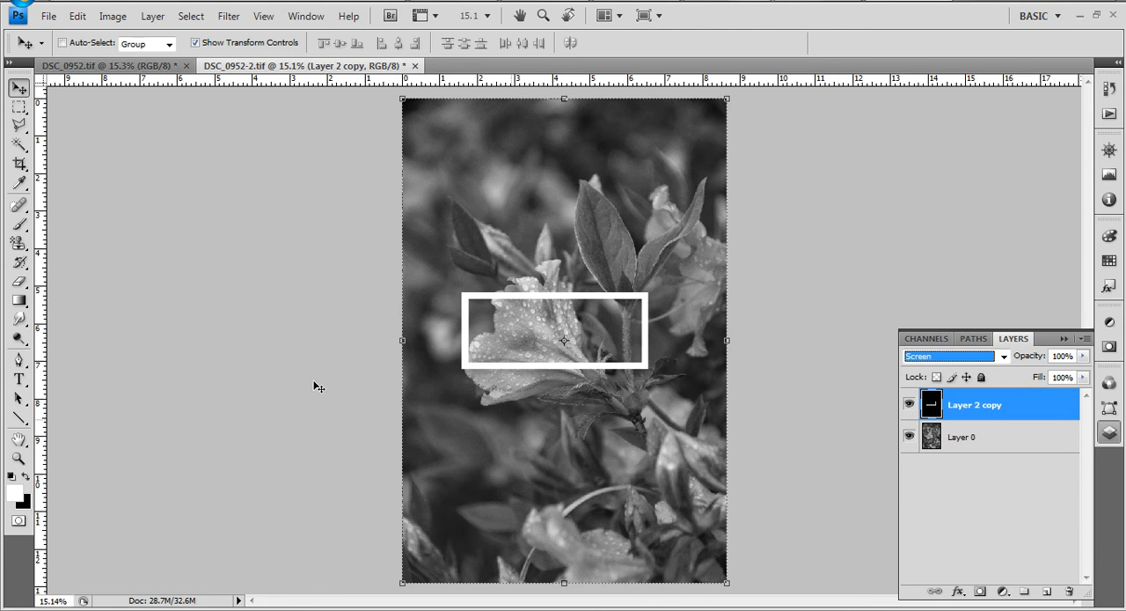
# - Activate the Magic Wand tool and rename the merged frame layer as Border Layer
pyautogui.click(19, 143)
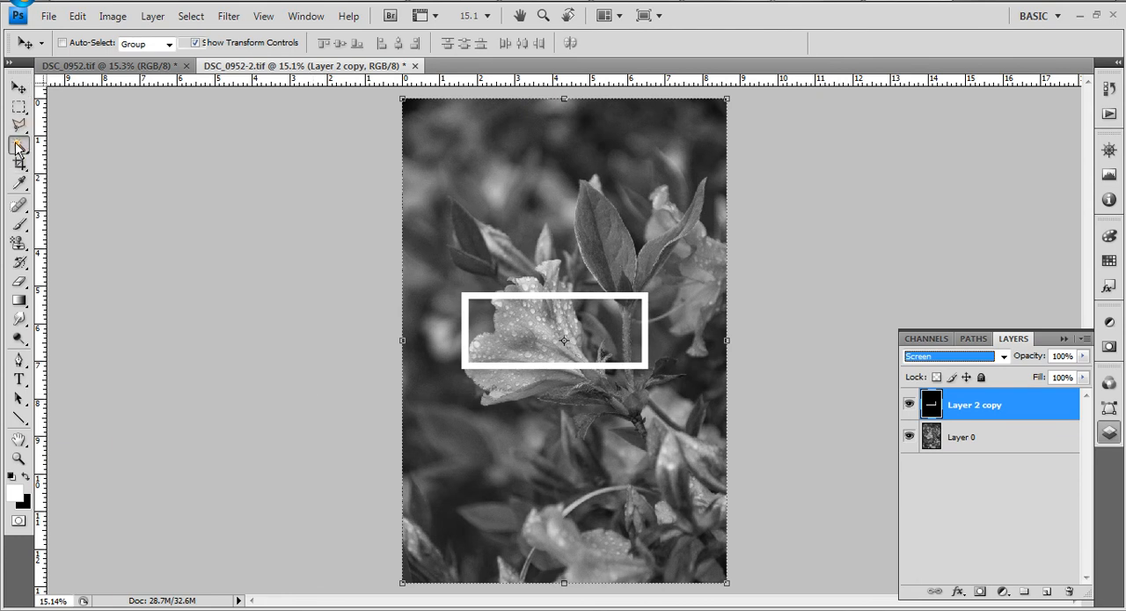
pyautogui.click(76, 159)
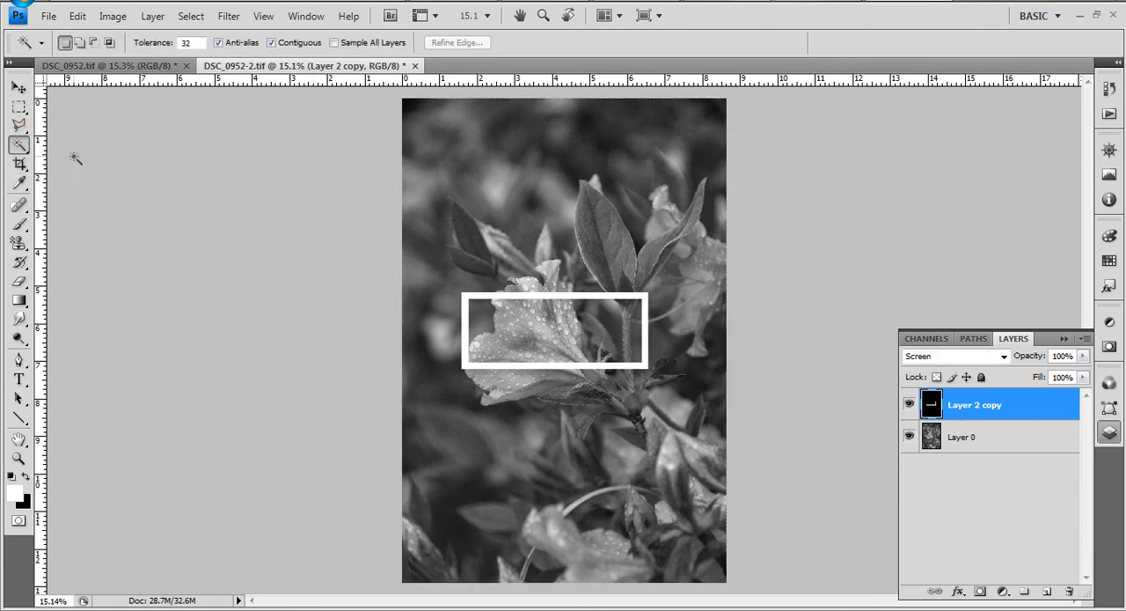
pyautogui.doubleClick(967, 408)
pyautogui.write('Border Layer')
pyautogui.press('Return')
# - Duplicate Border Layer into the DSC_0952.tif document and switch to that colour photo
pyautogui.rightClick(968, 403)
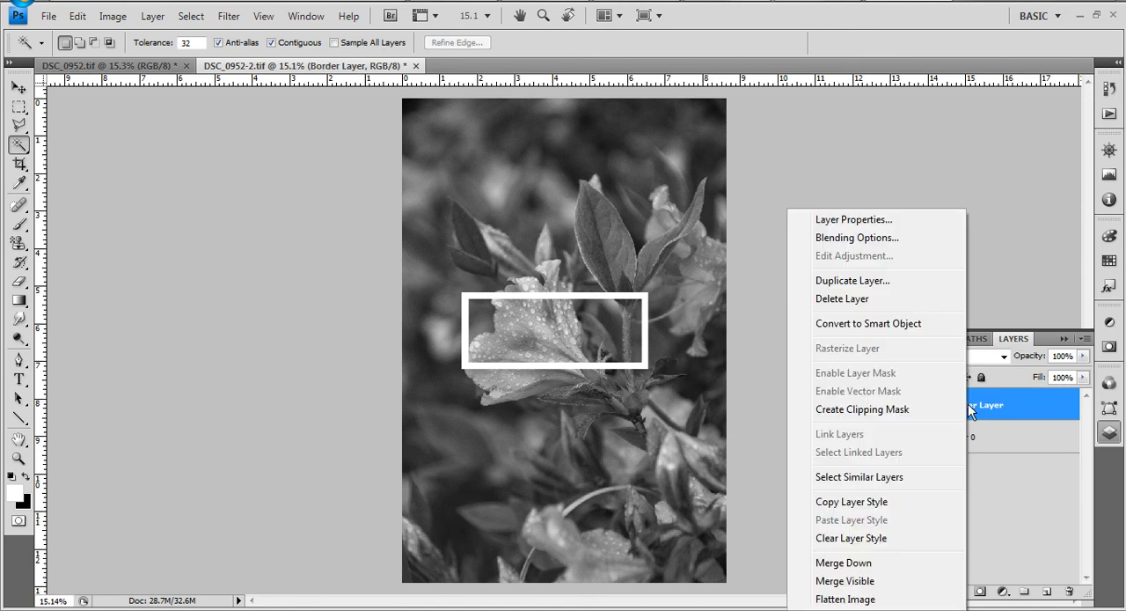
pyautogui.click(892, 280)
pyautogui.click(485, 228)
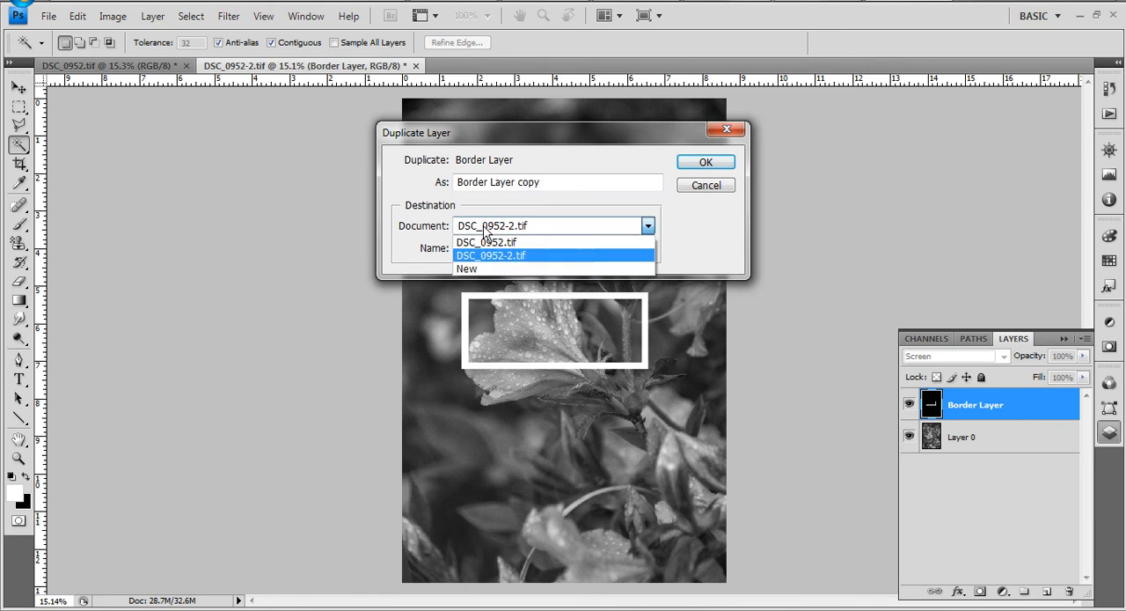
pyautogui.click(524, 243)
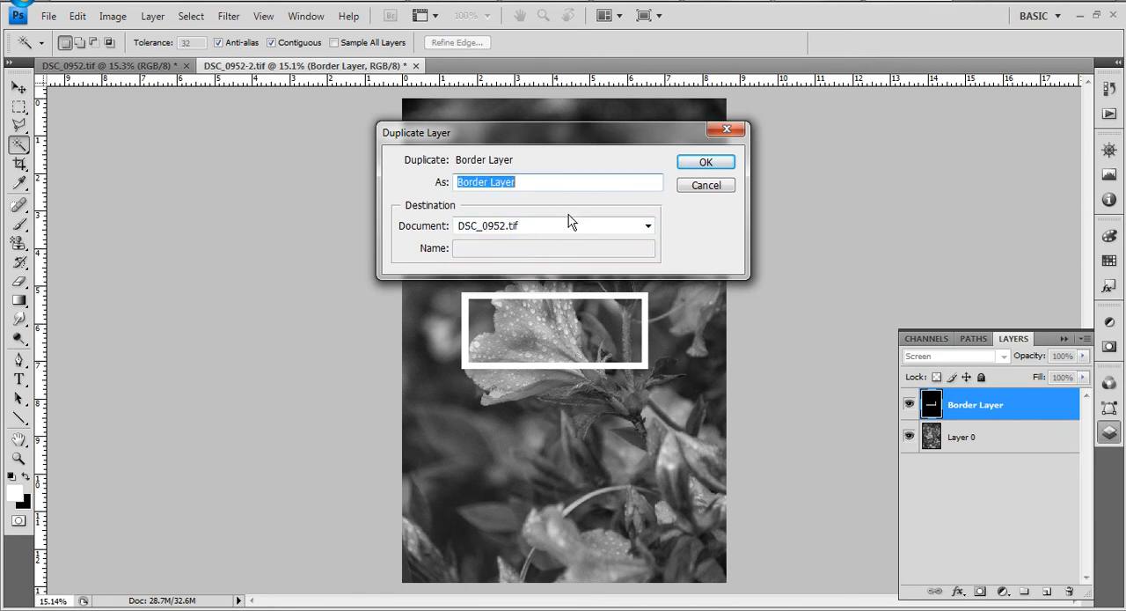
pyautogui.click(704, 163)
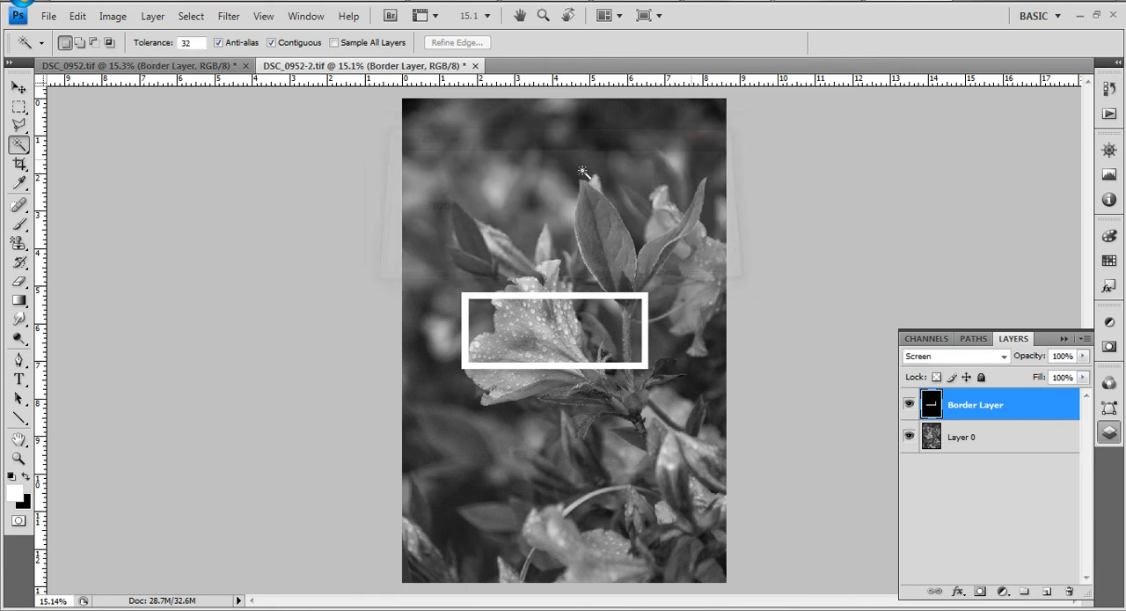
pyautogui.click(173, 70)
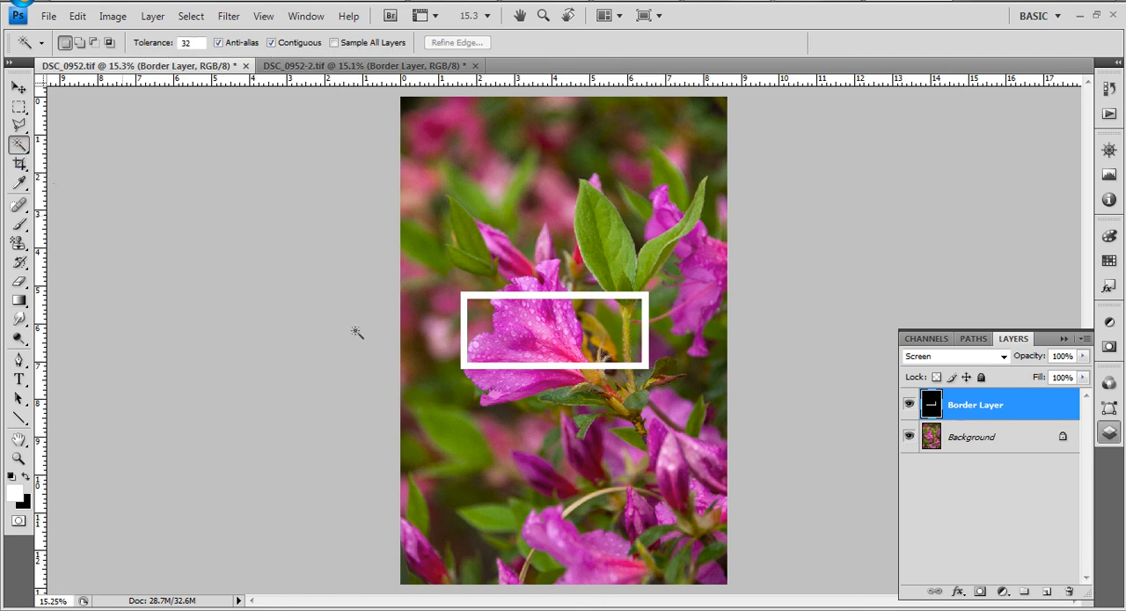
# - Magic Wand select the area inside the frame, copy it from the Background to a new layer and hide the Background
pyautogui.click(569, 344)
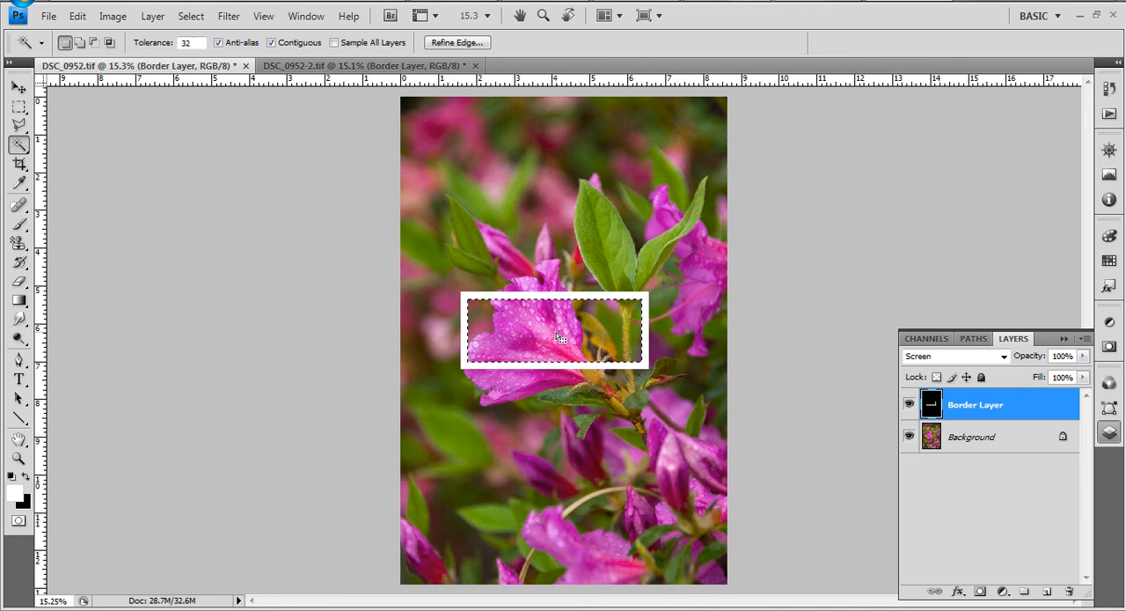
pyautogui.click(978, 447)
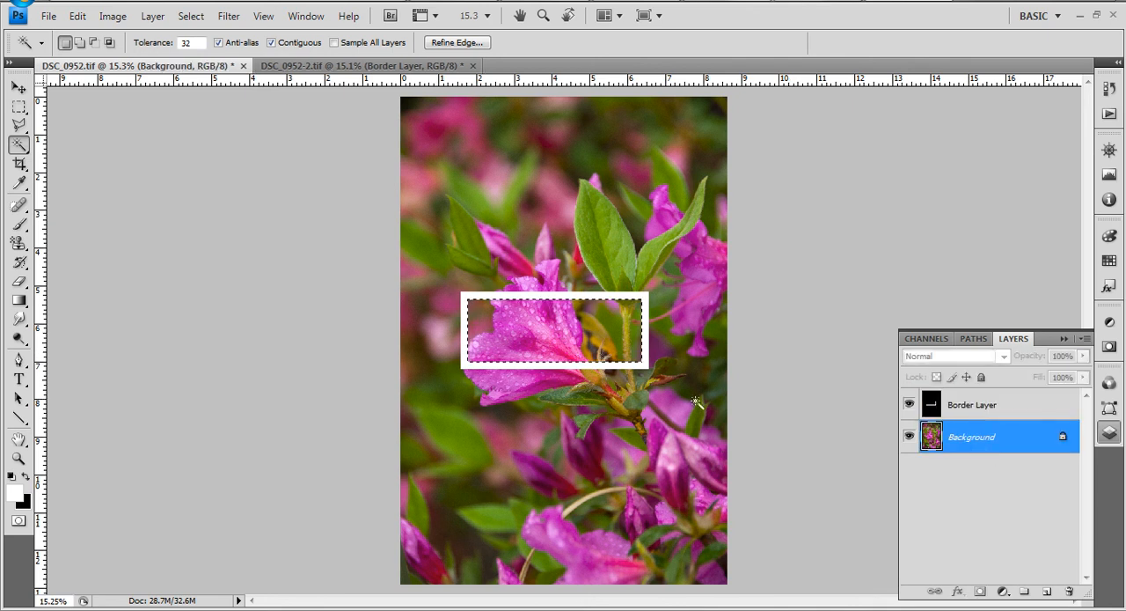
pyautogui.rightClick(525, 336)
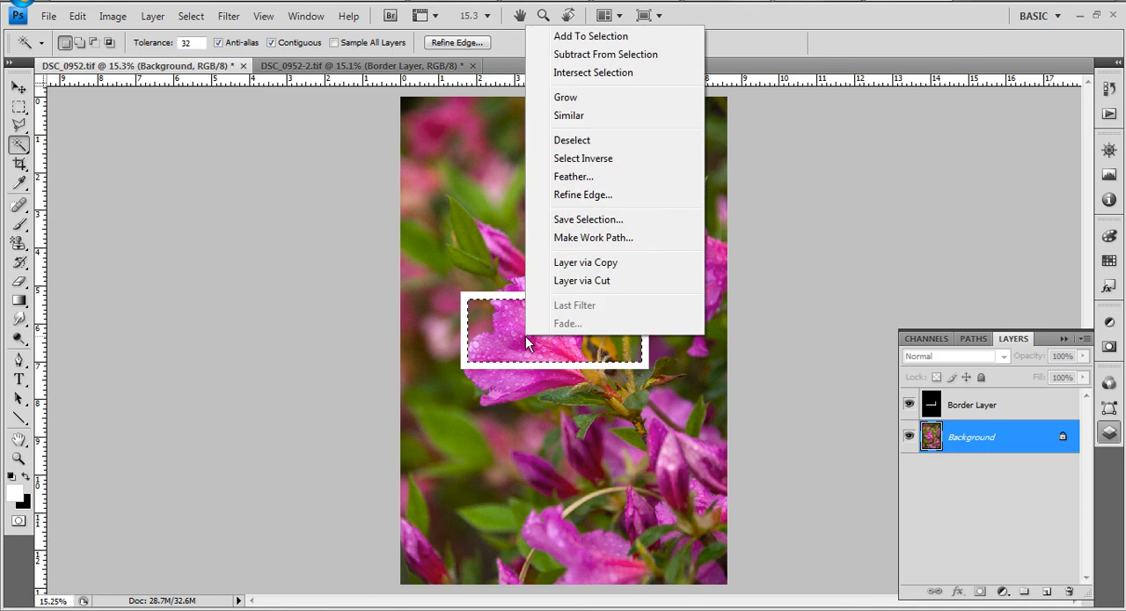
pyautogui.click(591, 263)
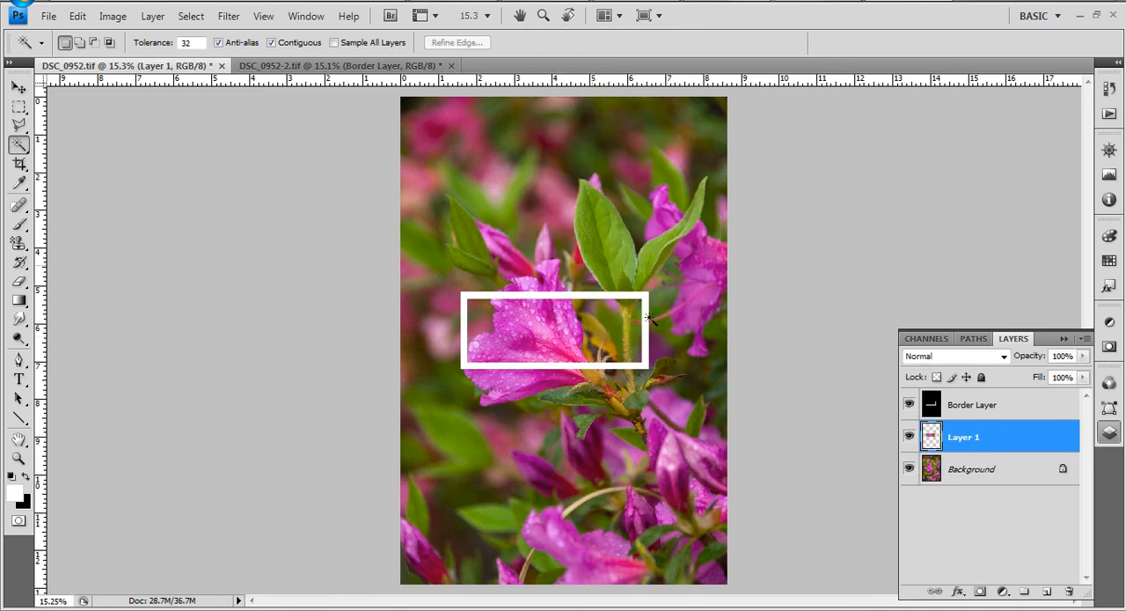
pyautogui.click(914, 471)
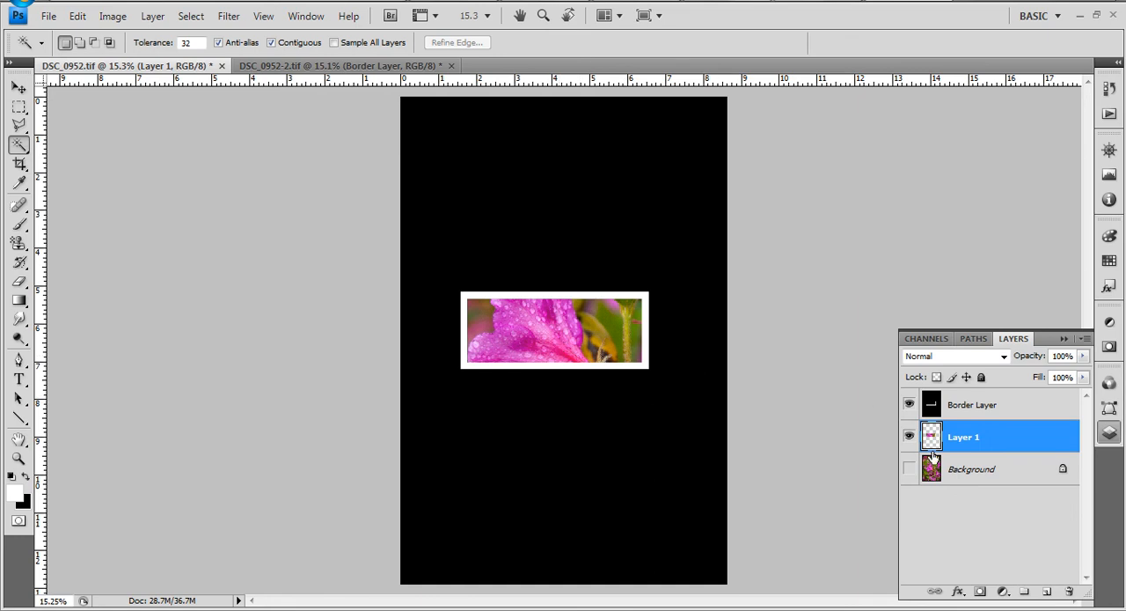
# - Duplicate Layer 1 with the colour frame interior into DSC_0952-2.tif and switch to that black-and-white document
pyautogui.rightClick(964, 438)
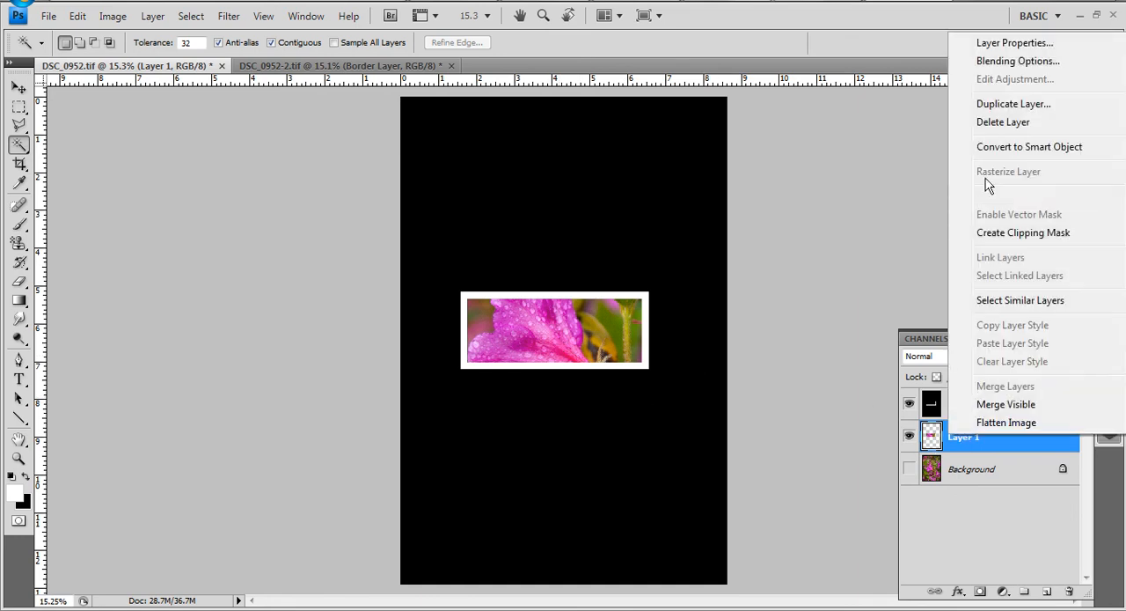
pyautogui.click(996, 106)
pyautogui.click(528, 234)
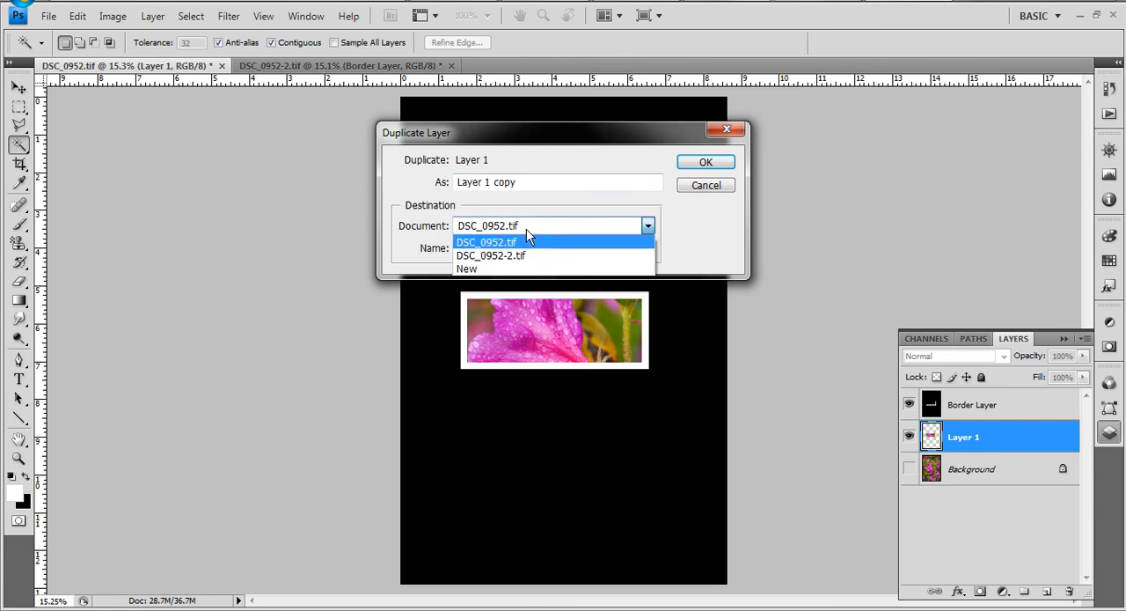
pyautogui.click(540, 255)
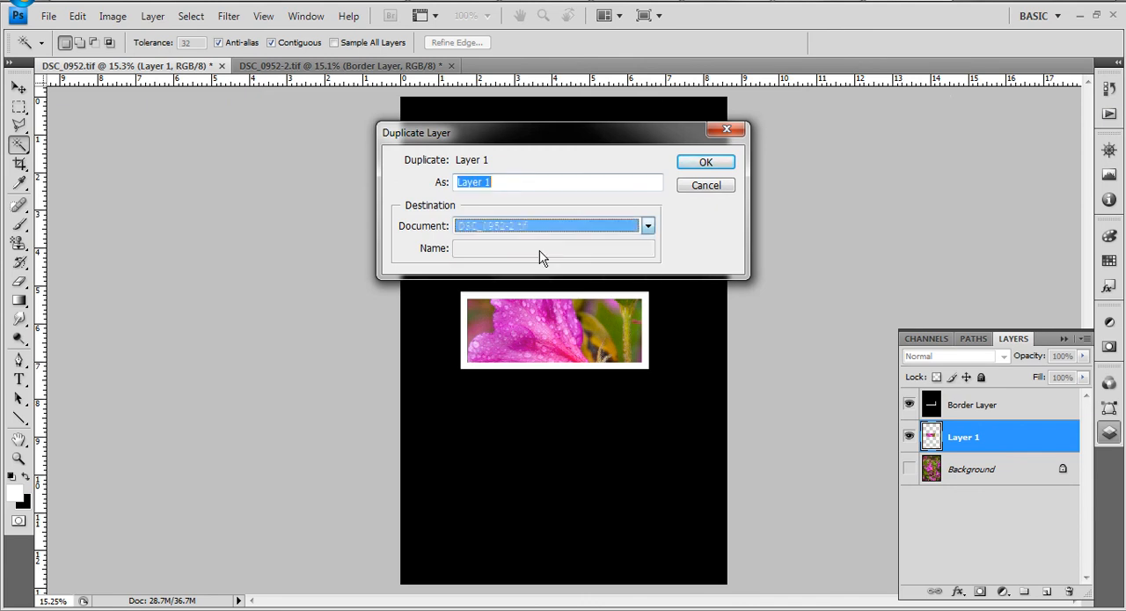
pyautogui.click(686, 165)
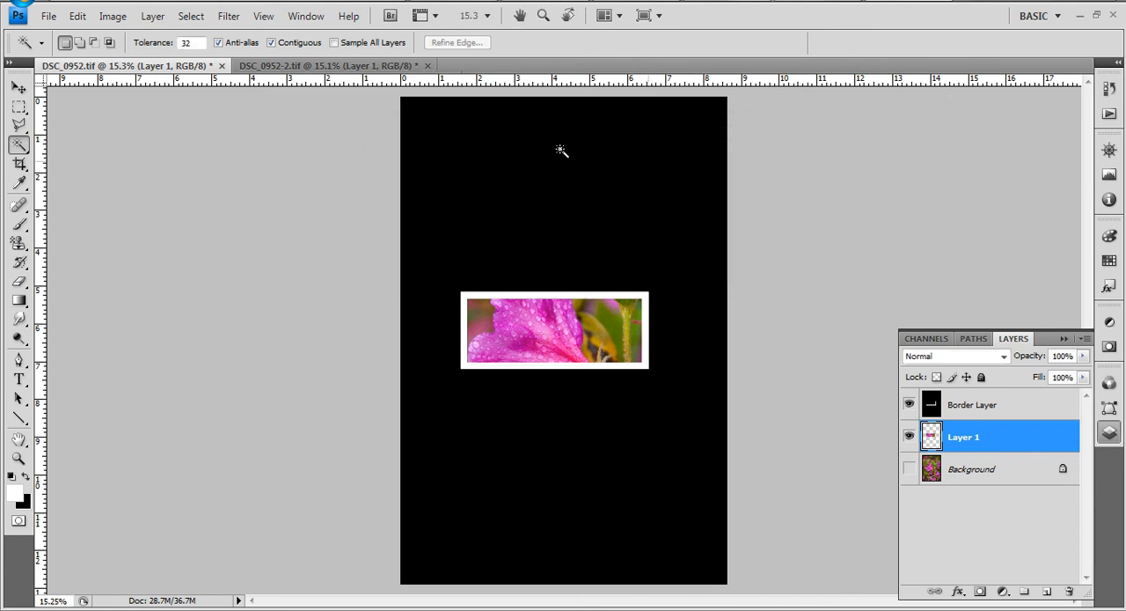
pyautogui.click(323, 68)
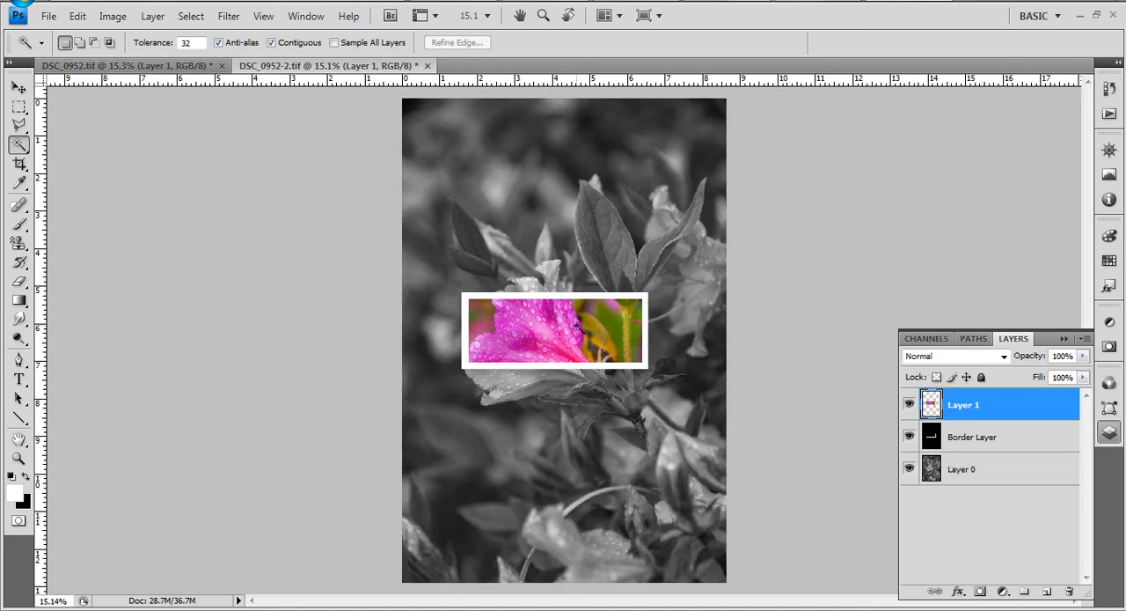
# - Return to DSC_0952.tif, show the Background again, hide Layer 1 and make the Background the active layer
pyautogui.click(137, 67)
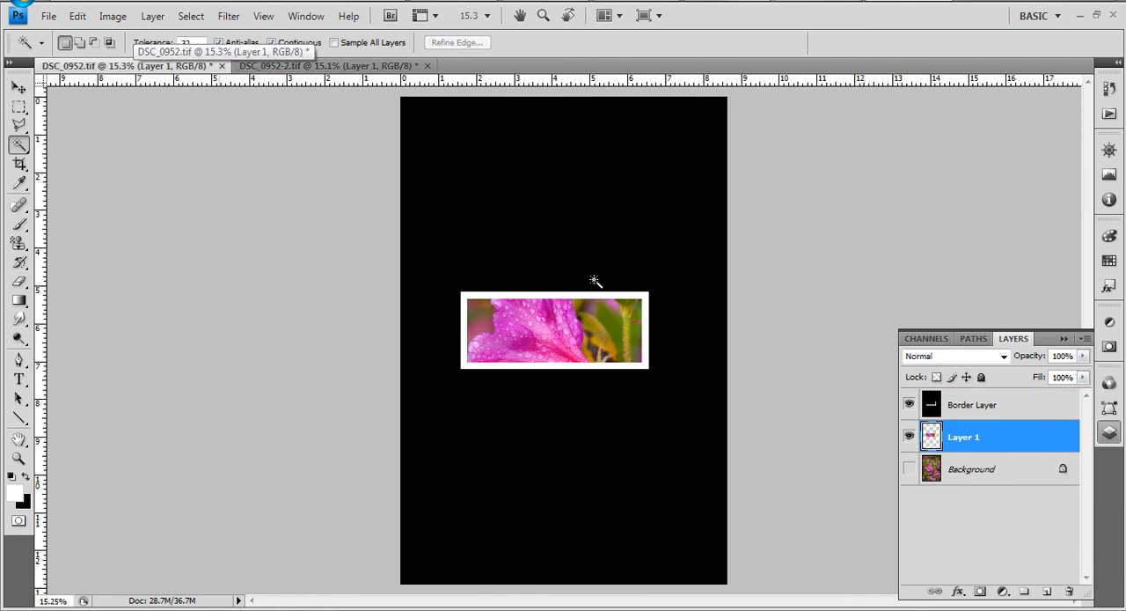
pyautogui.click(959, 411)
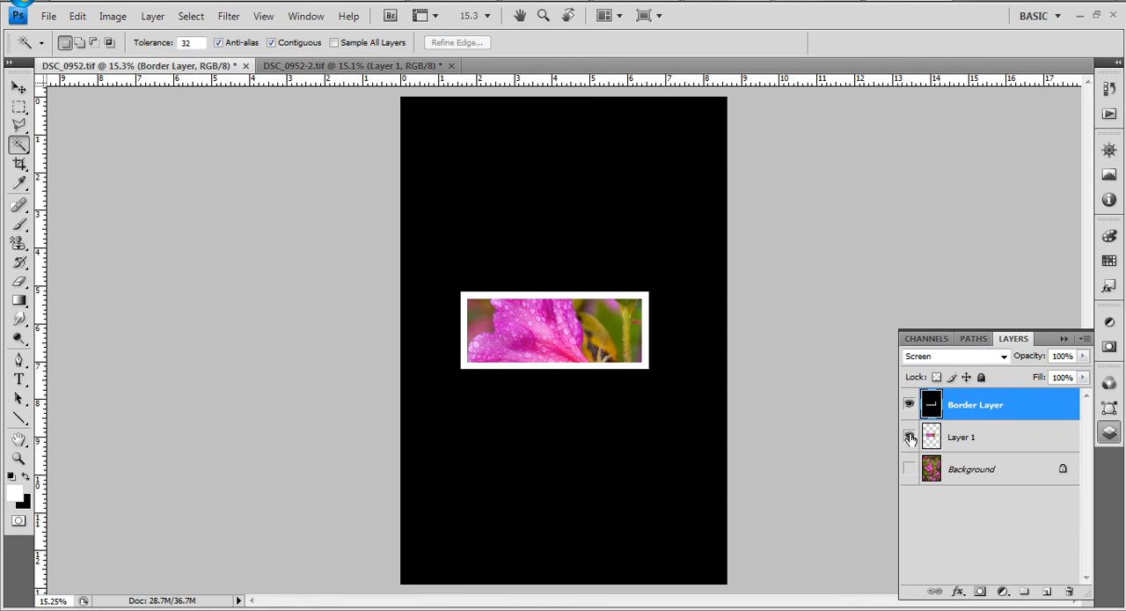
pyautogui.click(910, 470)
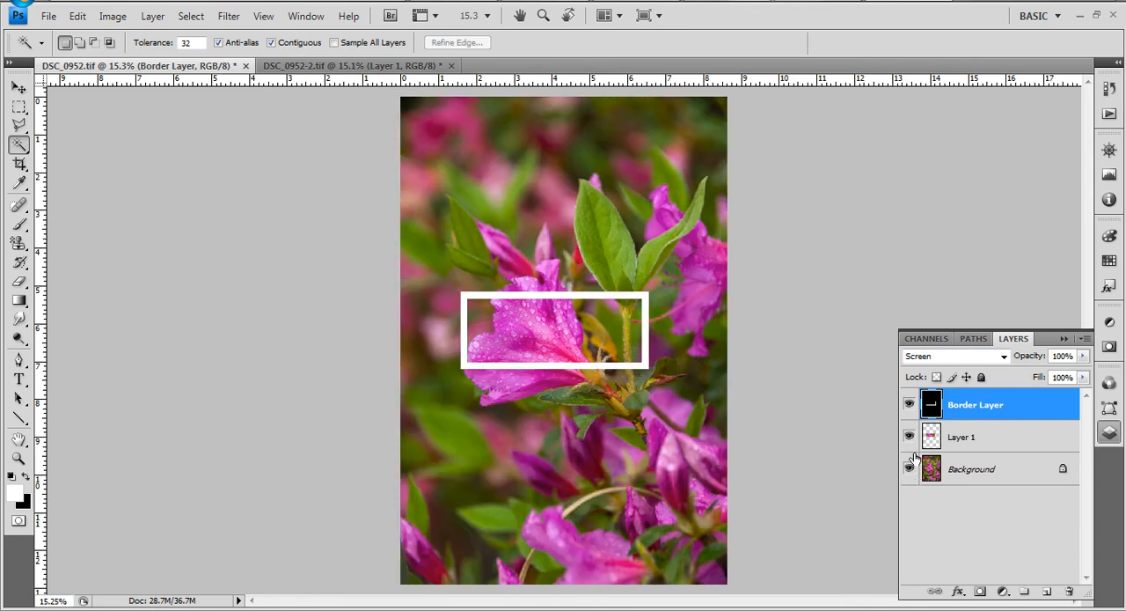
pyautogui.click(988, 473)
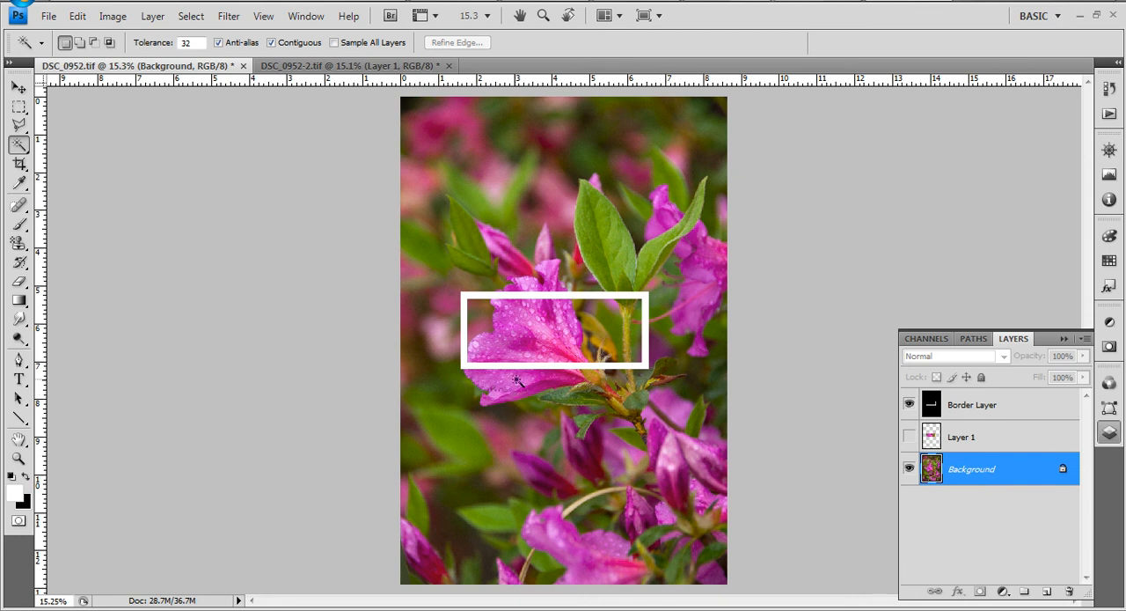
# - Select the flower's upper petal that extends above the frame on the Background with the Quick Selection tool
pyautogui.scroll(2, 523, 360)
pyautogui.scroll(1, 662, 325)
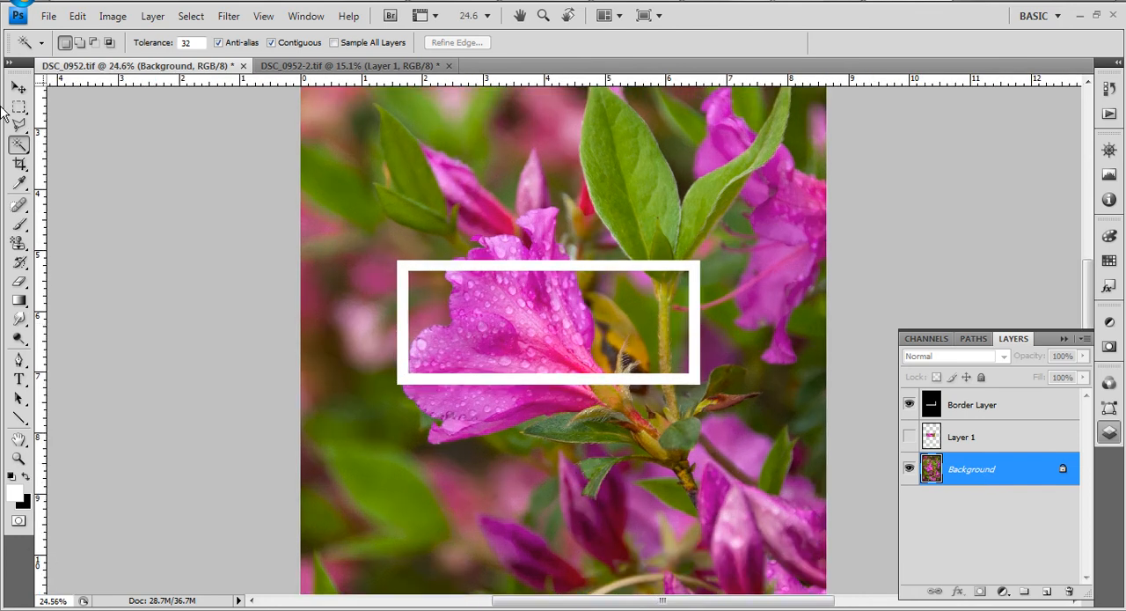
pyautogui.rightClick(27, 146)
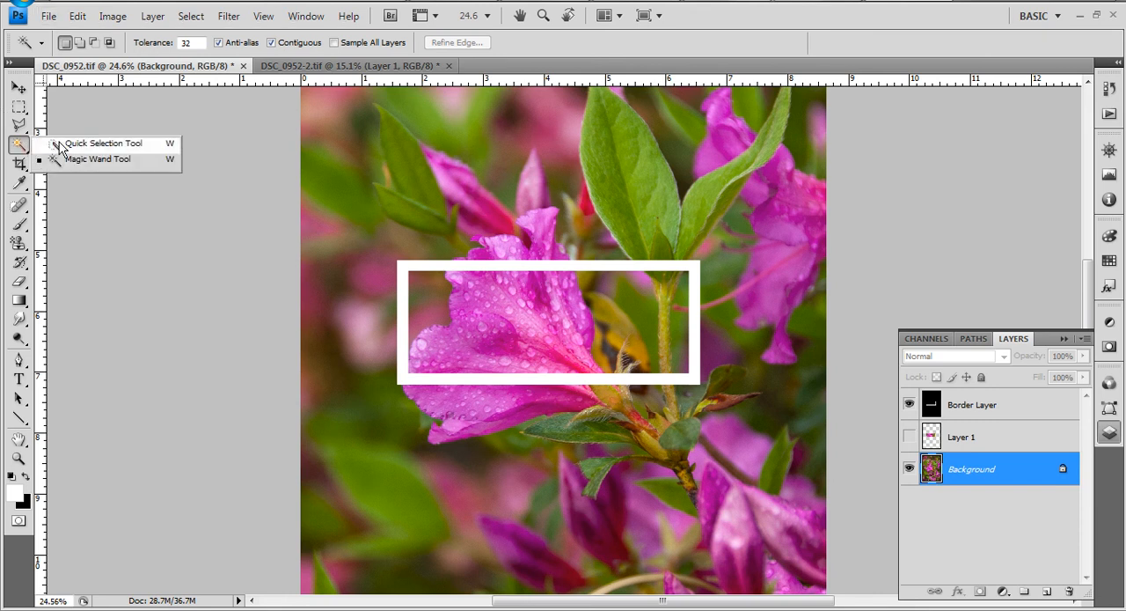
pyautogui.click(88, 143)
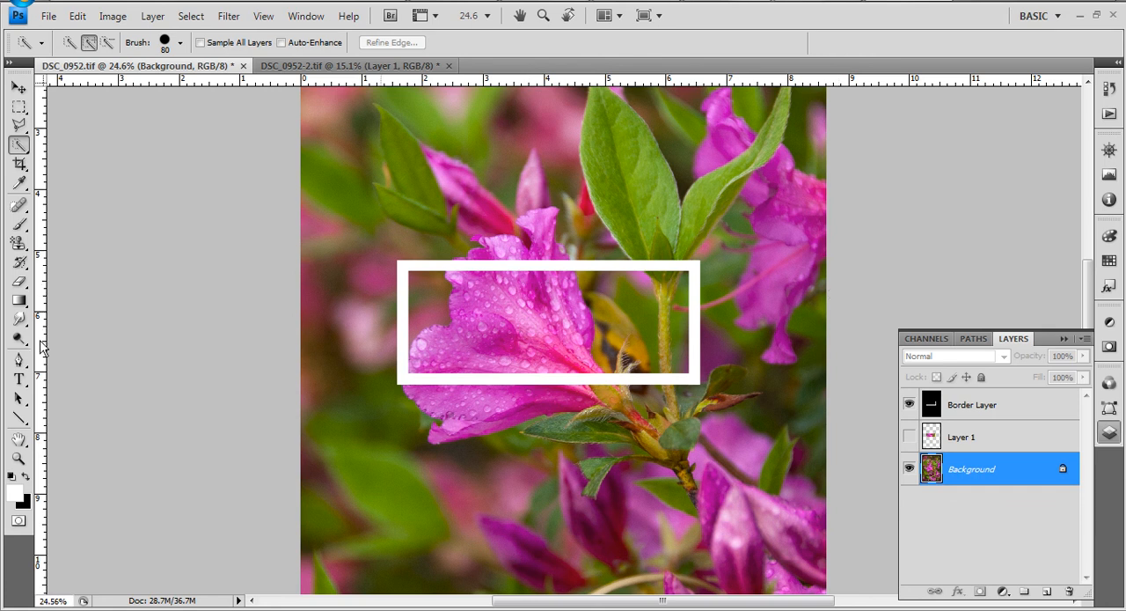
pyautogui.click(19, 440)
pyautogui.moveTo(455, 326); pyautogui.dragTo(438, 363)
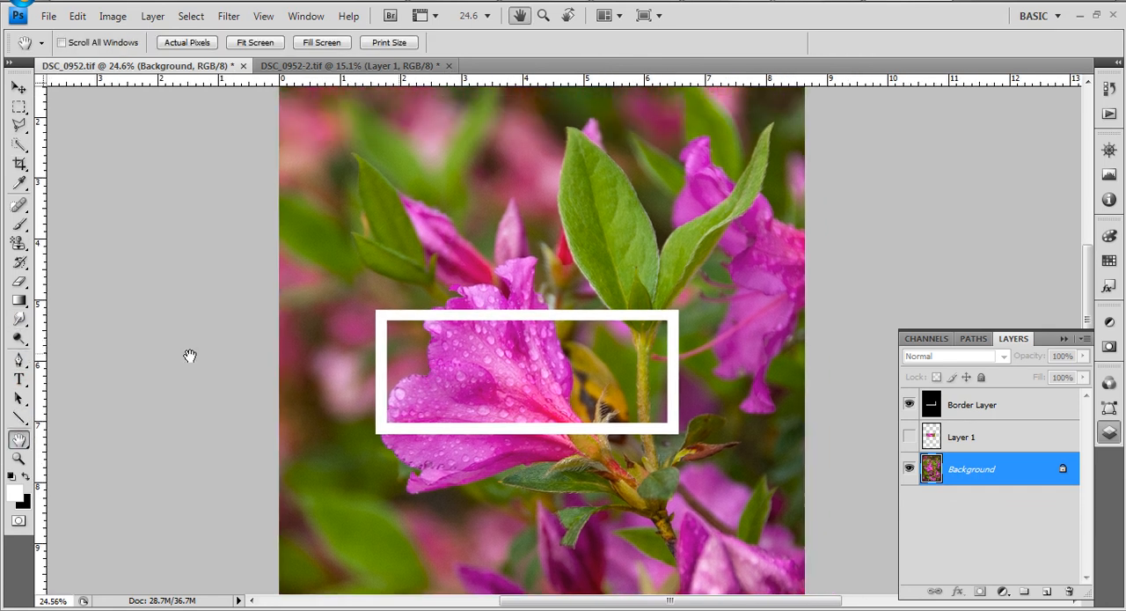
pyautogui.click(18, 145)
pyautogui.moveTo(547, 405)
pyautogui.mouseDown()
pyautogui.moveTo(513, 286)
pyautogui.moveTo(512, 316)
pyautogui.moveTo(479, 320)
pyautogui.moveTo(472, 308)
pyautogui.moveTo(458, 319)
pyautogui.moveTo(544, 406)
pyautogui.mouseUp()
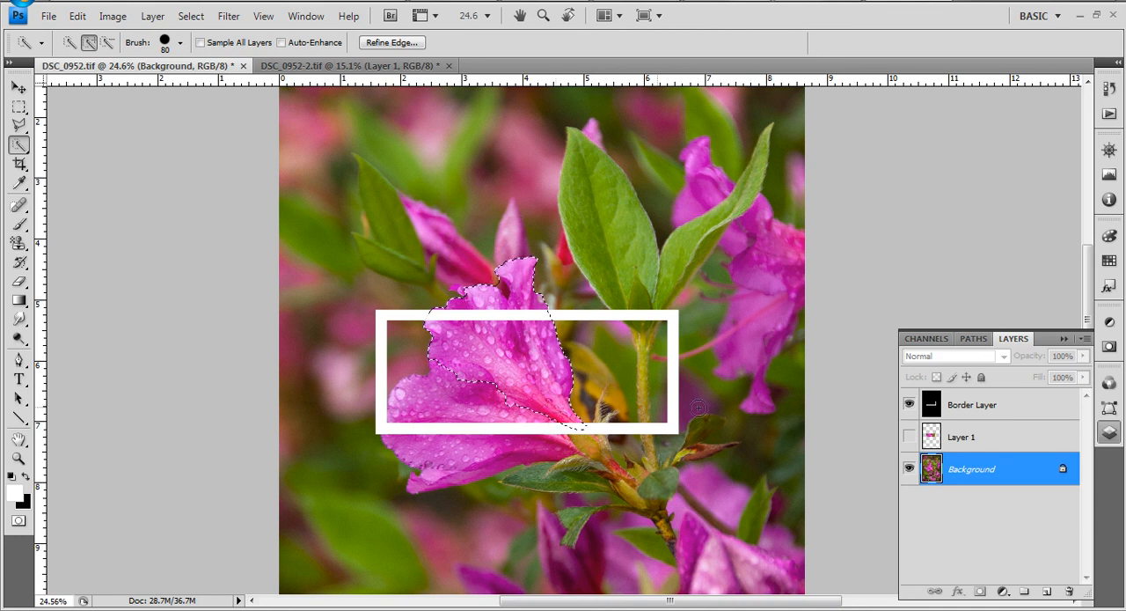
# - Add the two large green leaves above the frame to the selection and trim the surplus beside the right leaf
pyautogui.press('alt')
pyautogui.moveTo(644, 319); pyautogui.dragTo(595, 190)
pyautogui.moveTo(644, 319)
pyautogui.mouseDown()
pyautogui.moveTo(692, 233)
pyautogui.moveTo(746, 198)
pyautogui.mouseUp()
pyautogui.click(706, 254)
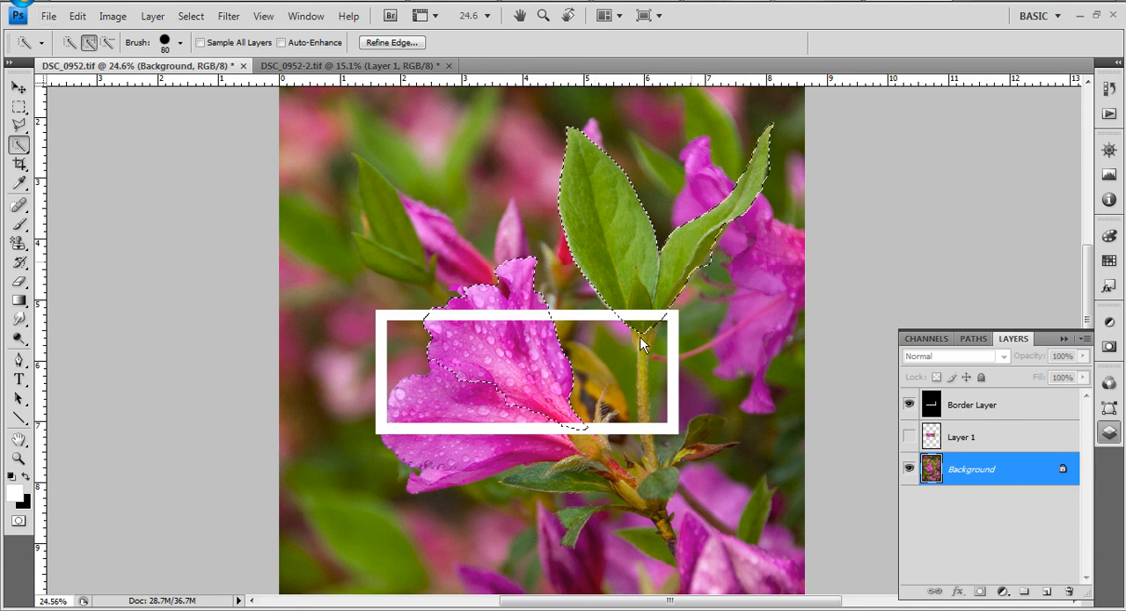
pyautogui.keyDown('alt'); pyautogui.click(716, 264); pyautogui.keyUp('alt')
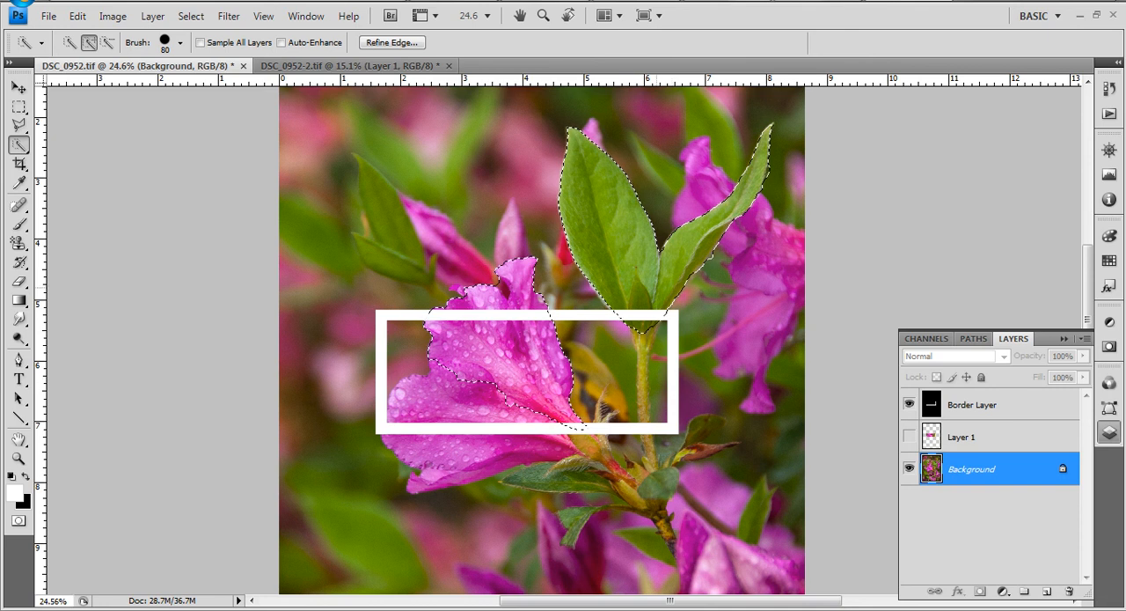
# - Copy the selected petal and leaves to a new layer, duplicate that layer into DSC_0952-2.tif and switch to that document
pyautogui.rightClick(625, 284)
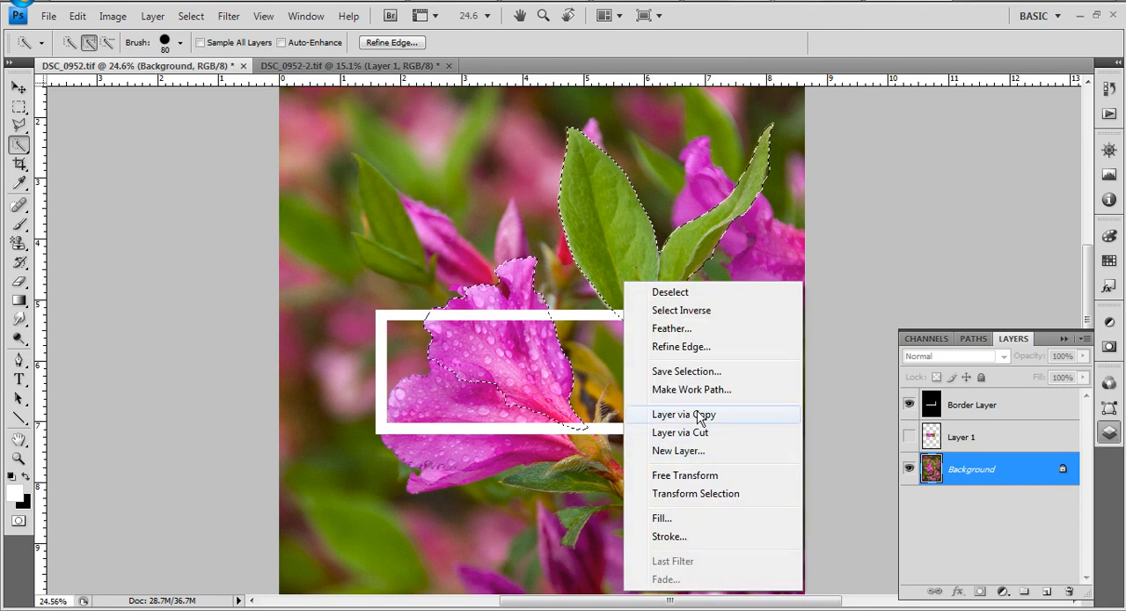
pyautogui.click(678, 414)
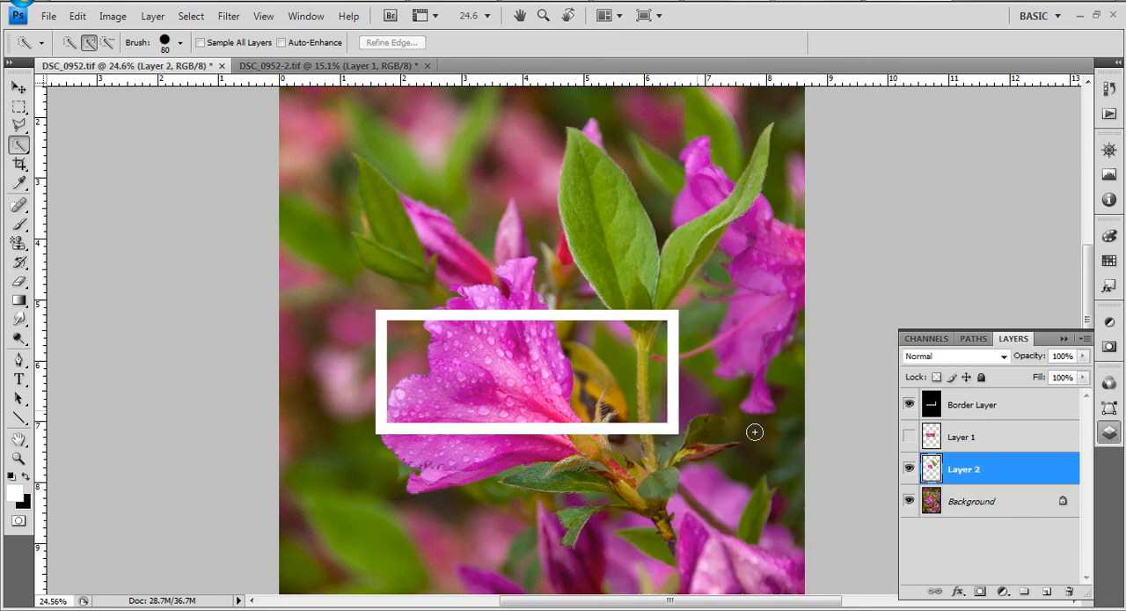
pyautogui.rightClick(965, 473)
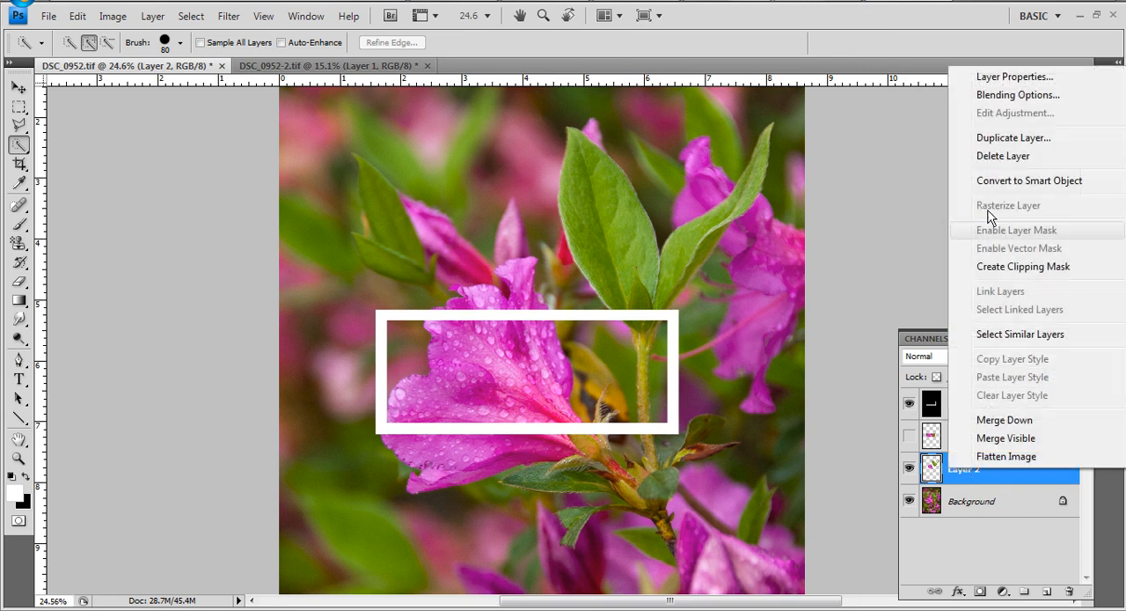
pyautogui.click(1003, 139)
pyautogui.click(580, 236)
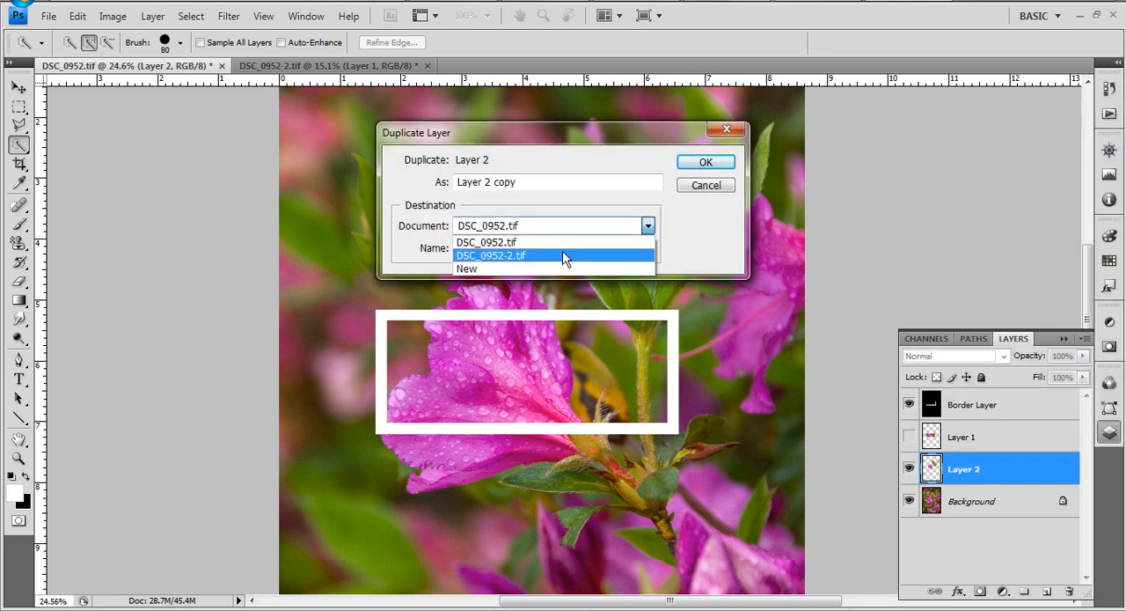
pyautogui.click(564, 253)
pyautogui.click(700, 164)
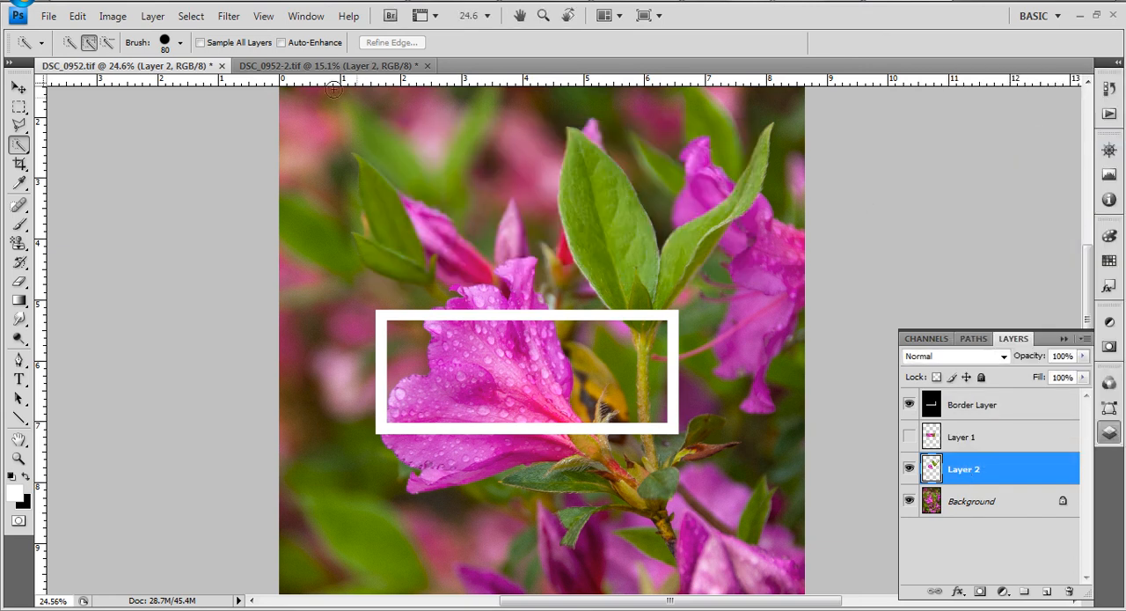
pyautogui.click(323, 70)
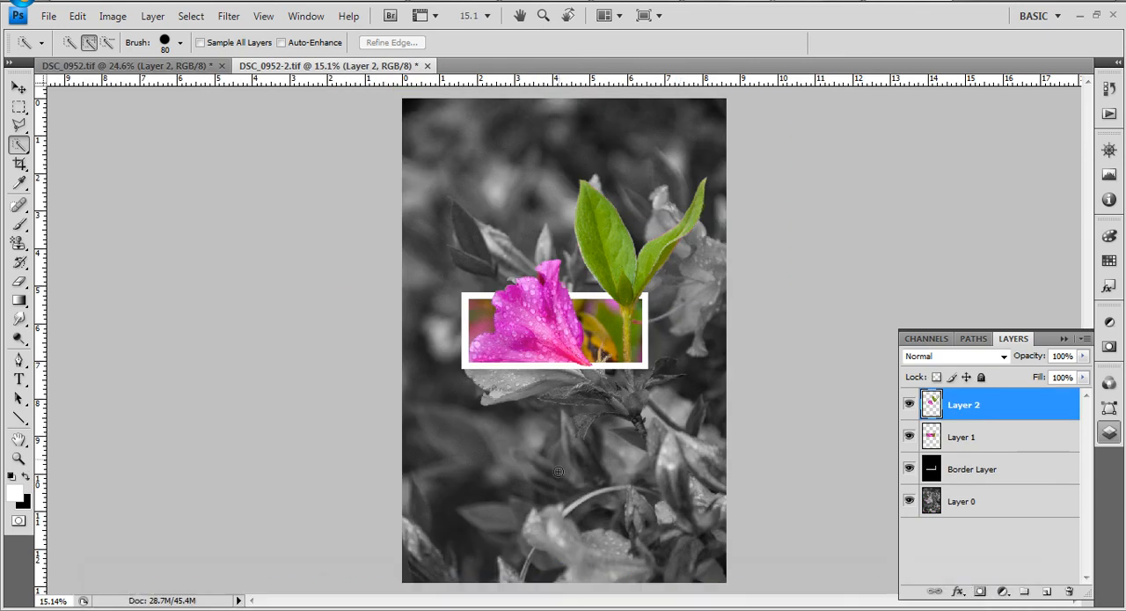